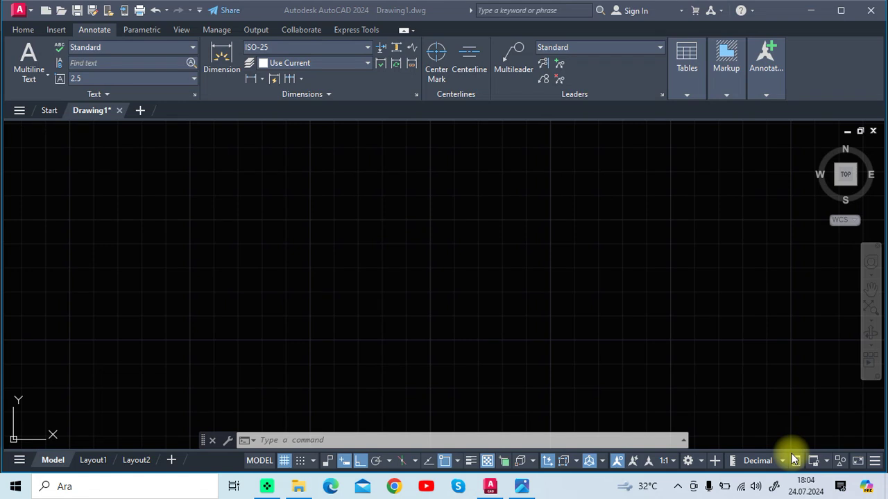
# View the dimensioned reference plate 3.png in Photos at 133% zoom, then return to AutoCAD.
pyautogui.press('XF86AudioRaiseVolume')
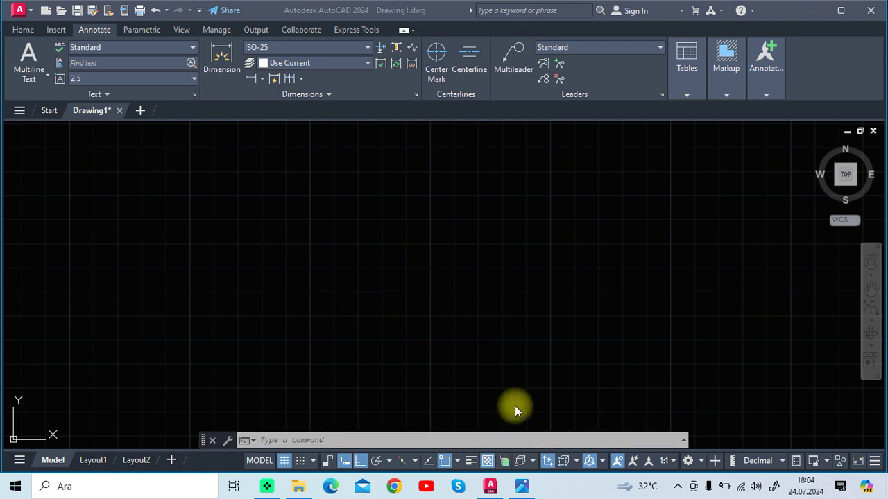
pyautogui.moveTo(521, 486)
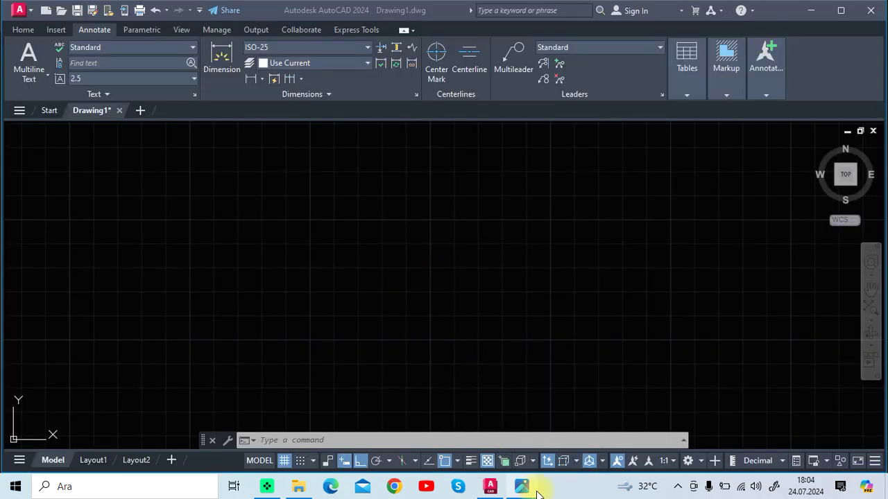
pyautogui.click(529, 488)
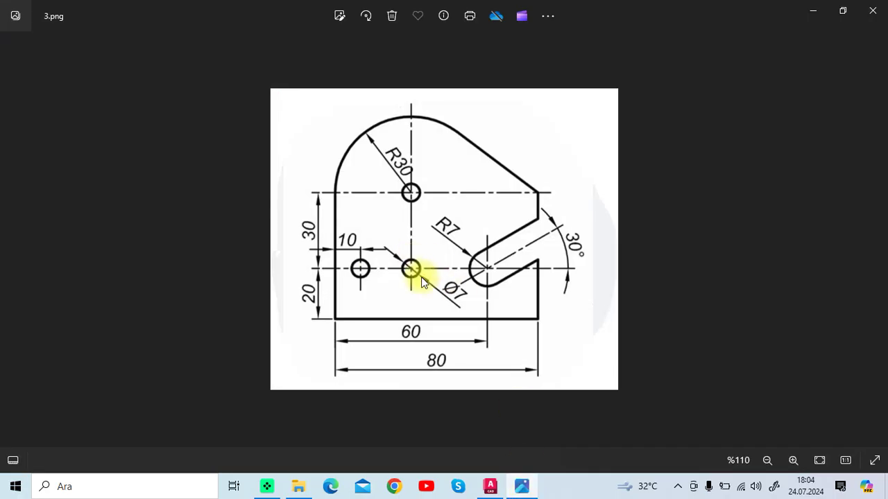
pyautogui.scroll(1, 421, 277)
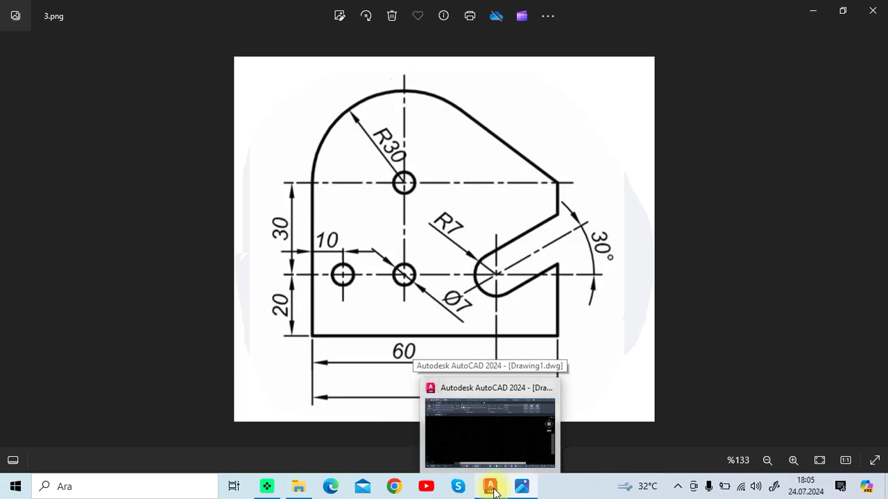
pyautogui.click(490, 486)
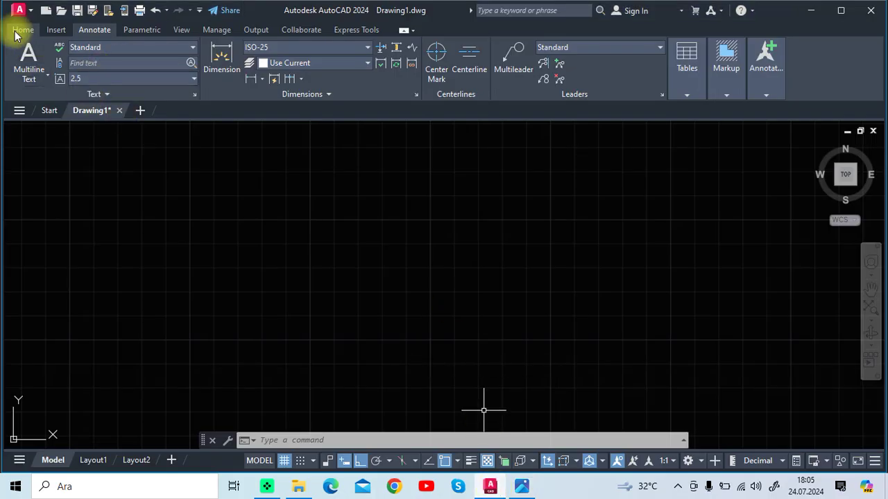
# With Ortho on, draw connected lines: 80 bottom, 80 up the left side, 30 along the top.
pyautogui.click(22, 29)
pyautogui.click(19, 57)
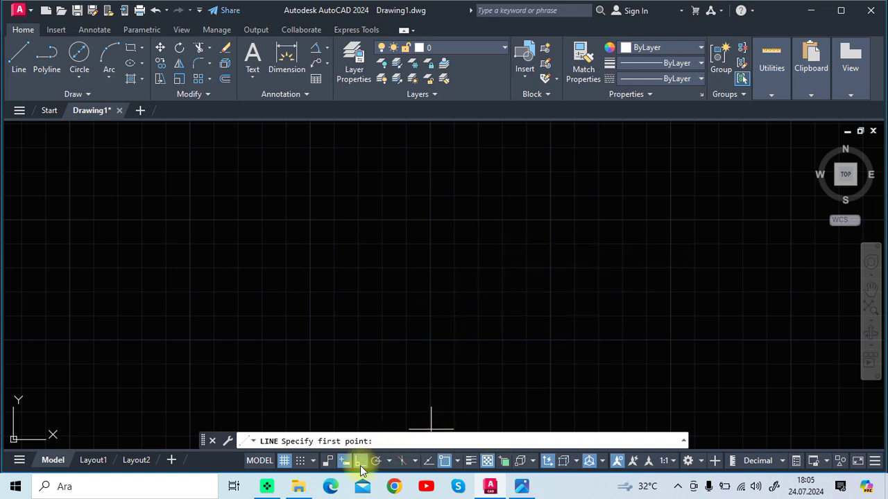
pyautogui.click(358, 461)
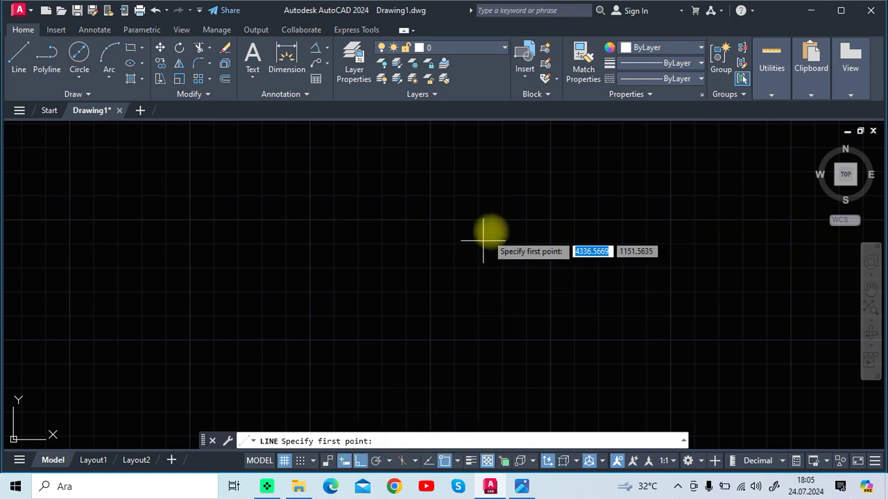
pyautogui.click(498, 278)
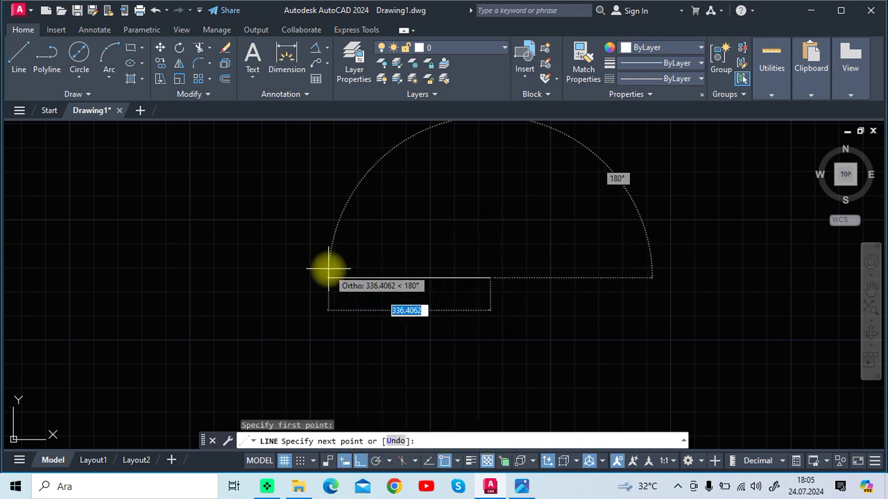
pyautogui.write('80')
pyautogui.press('Return')
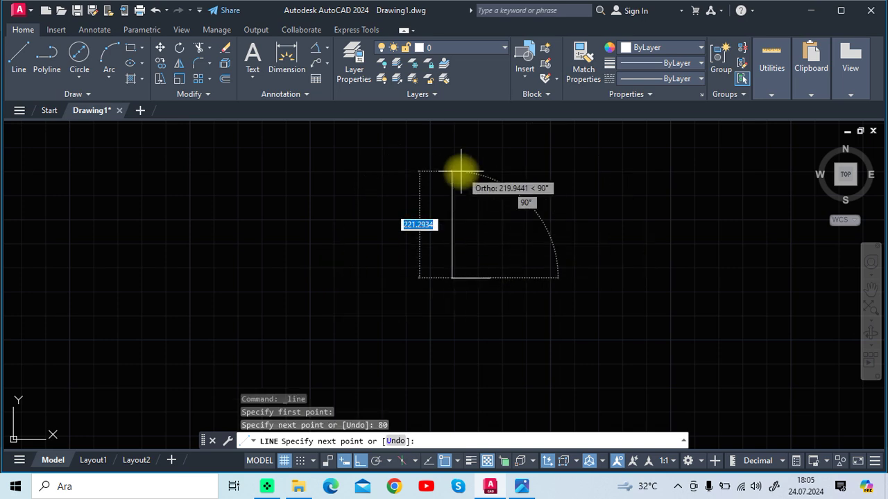
pyautogui.write('80')
pyautogui.press('Return')
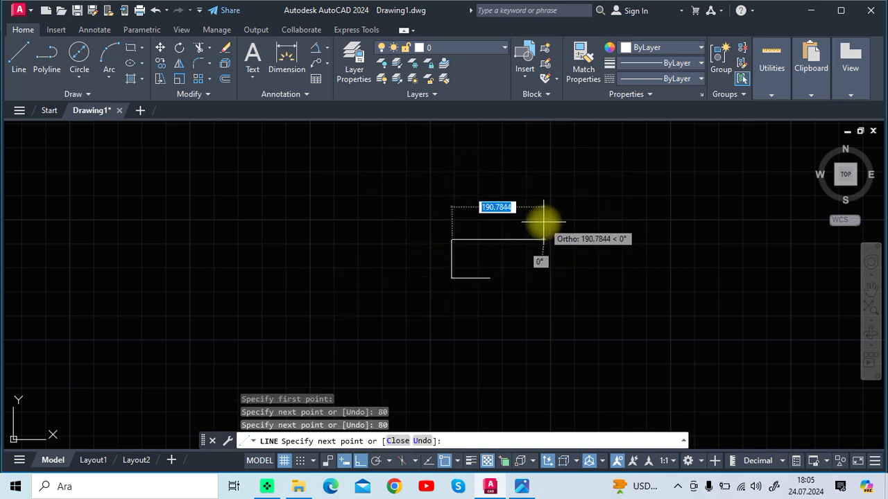
pyautogui.write('30')
pyautogui.press('Return')
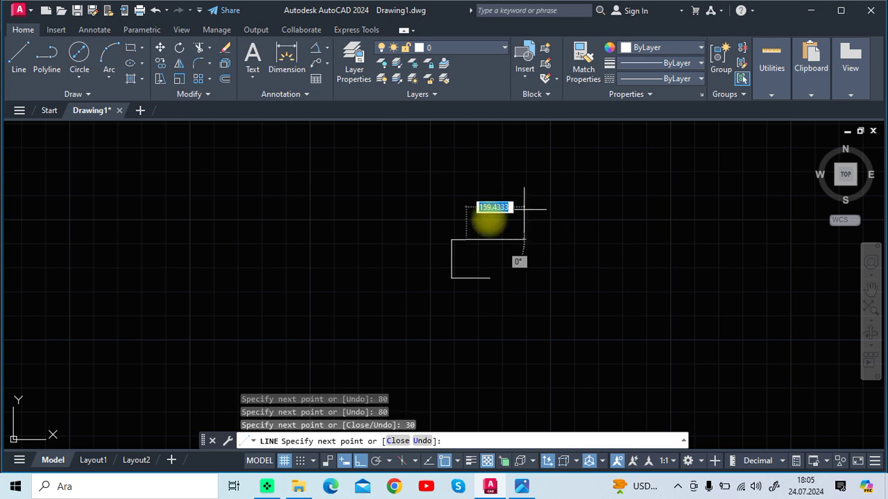
# Zoom in and recentre the outline, then bring up the reference image 3.png.
pyautogui.press('Escape')
pyautogui.scroll(6, 476, 258)
pyautogui.moveTo(476, 262); pyautogui.dragTo(438, 252, button='middle')
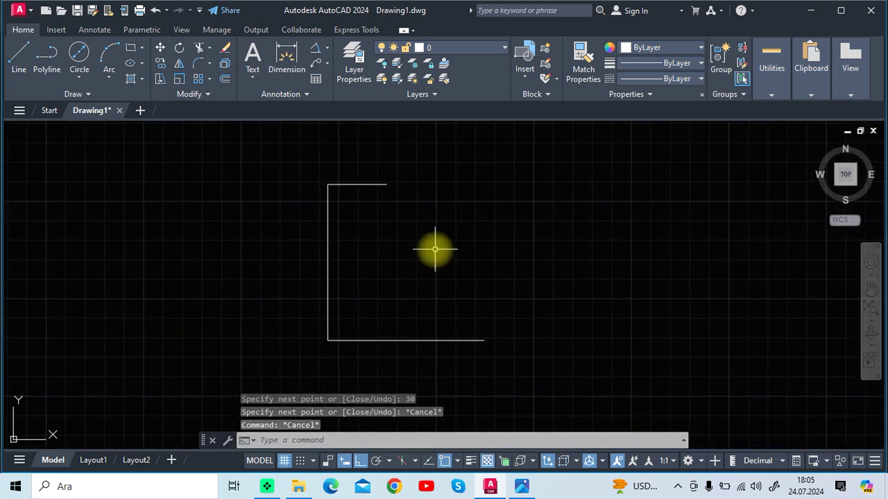
pyautogui.click(522, 487)
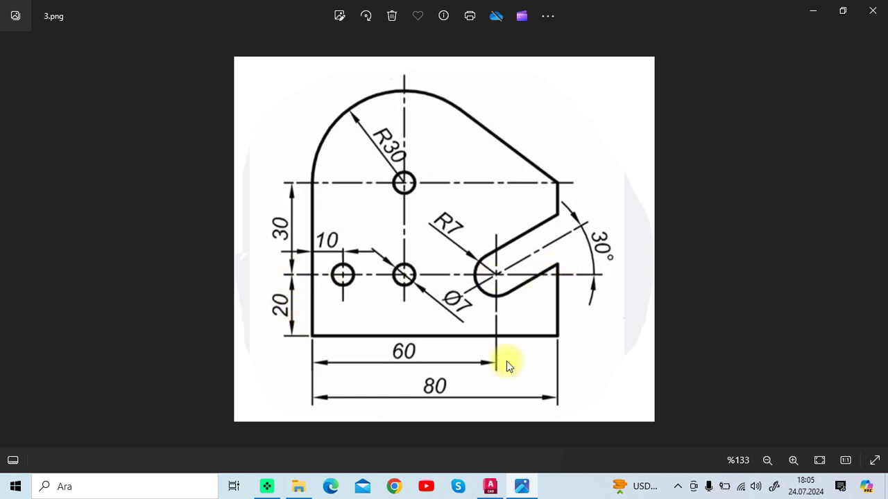
# Draw a 20-unit right edge up from the bottom-right corner and a horizontal line past the left side.
pyautogui.click(494, 489)
pyautogui.click(20, 66)
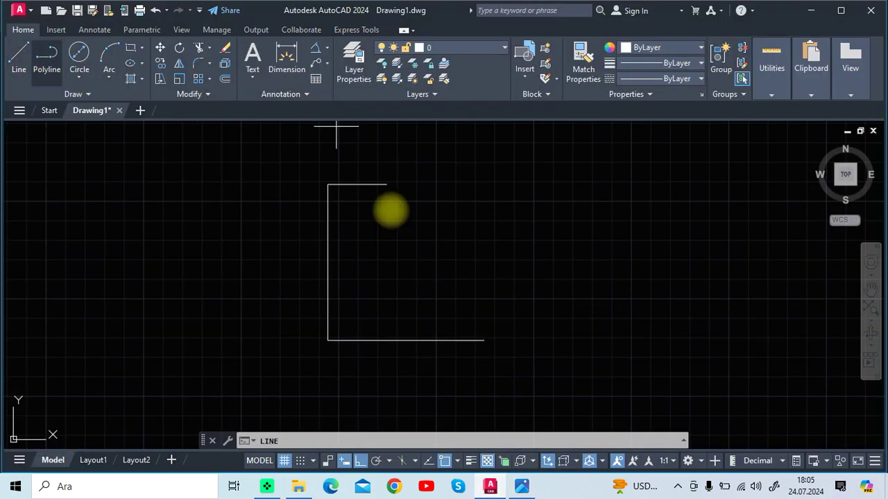
pyautogui.click(484, 340)
pyautogui.write('20')
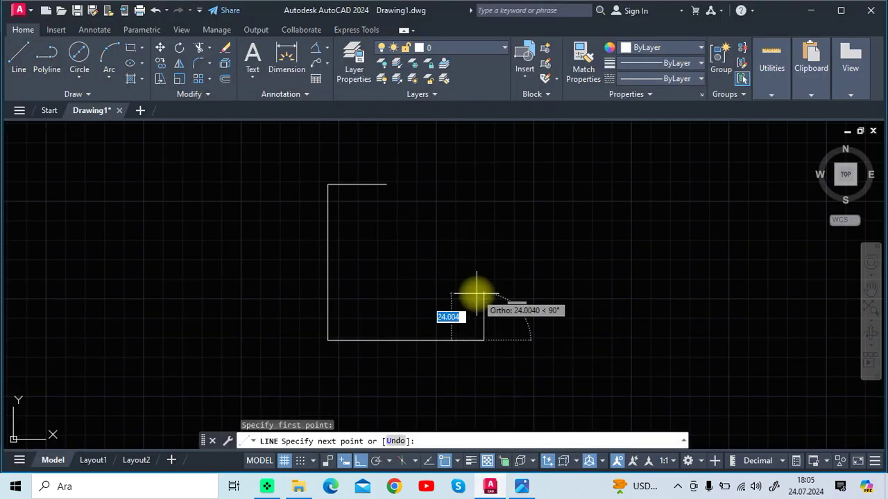
pyautogui.press('Return')
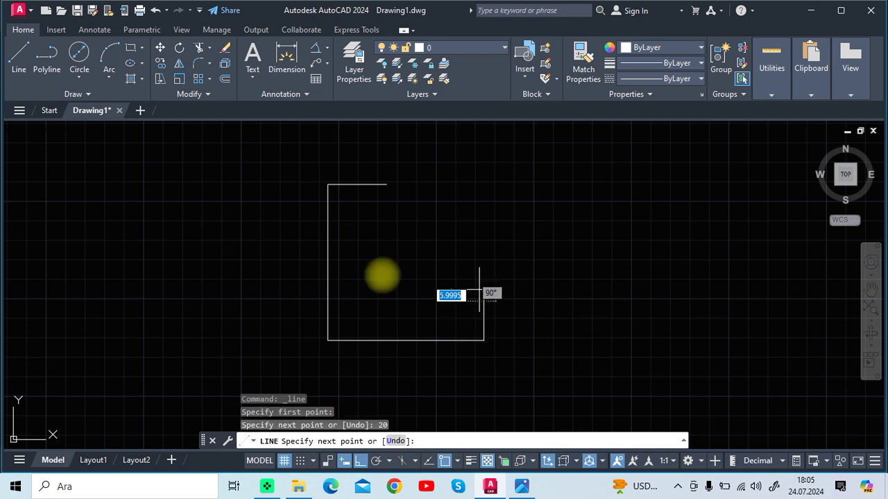
pyautogui.click(293, 285)
pyautogui.press('Escape')
# Stretch the horizontal line's right end past the plate's right side and view the reference image.
pyautogui.click(447, 301)
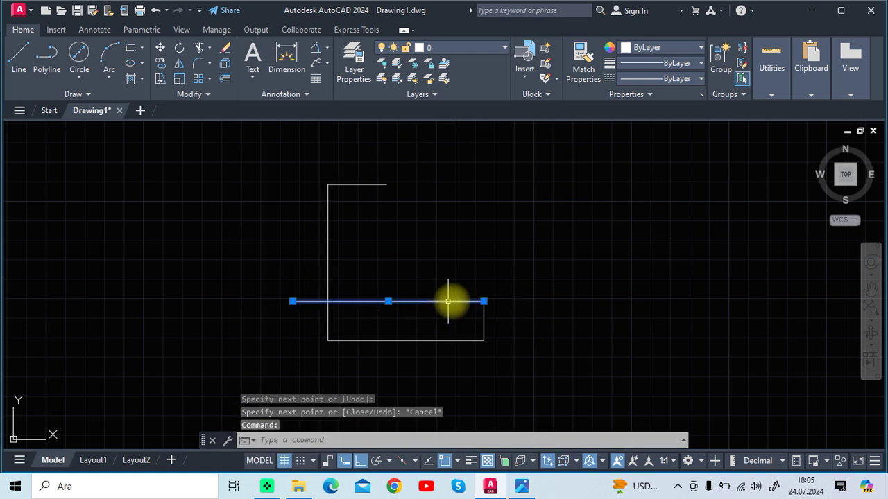
pyautogui.click(484, 301)
pyautogui.click(520, 301)
pyautogui.press('Escape')
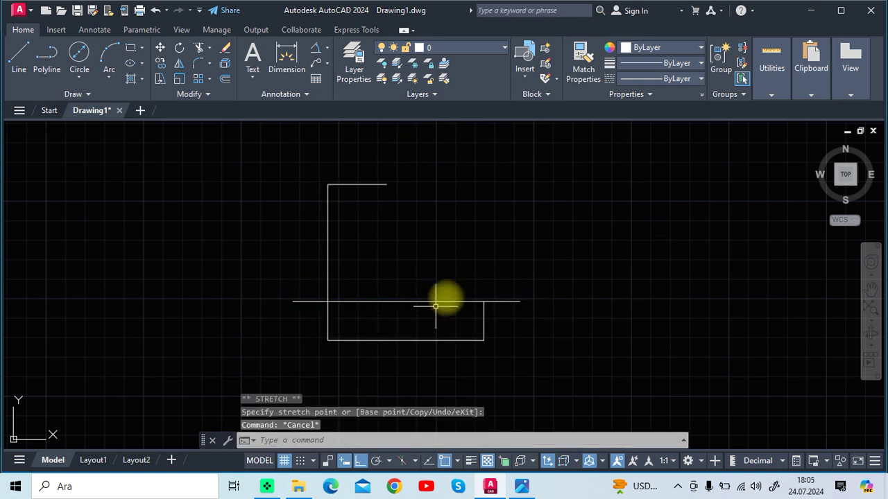
pyautogui.moveTo(408, 244); pyautogui.dragTo(423, 254, button='middle')
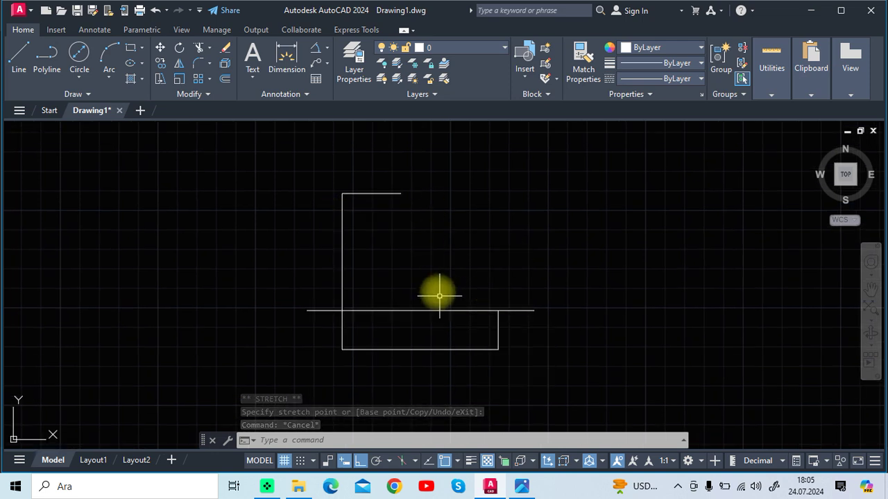
pyautogui.moveTo(430, 285); pyautogui.dragTo(435, 290, button='middle')
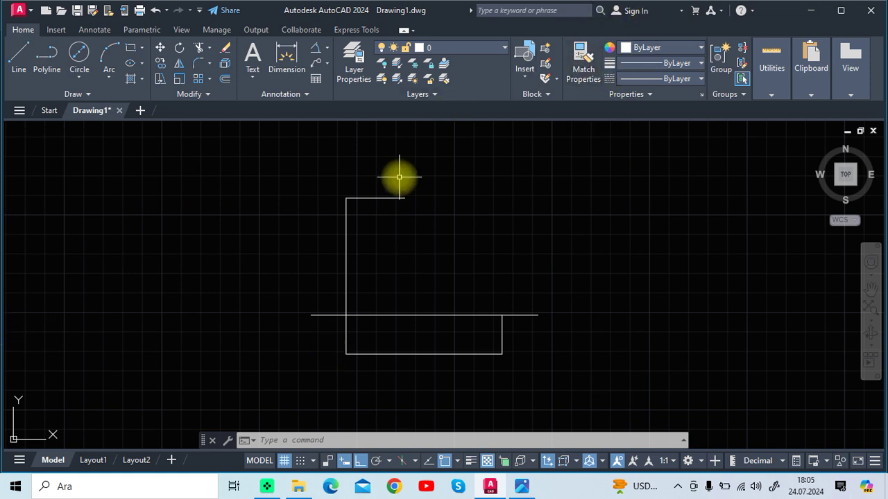
pyautogui.click(516, 489)
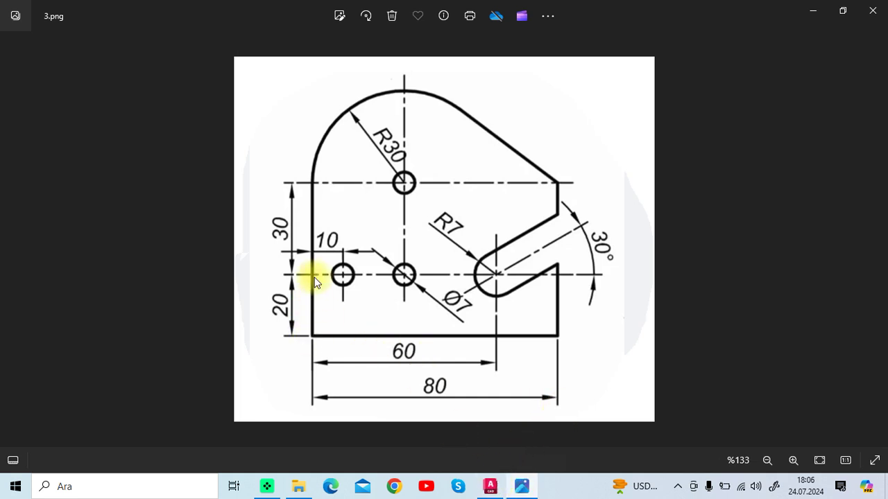
# Draw a radius 7 circle centred on the plate's bottom-left corner.
pyautogui.click(490, 486)
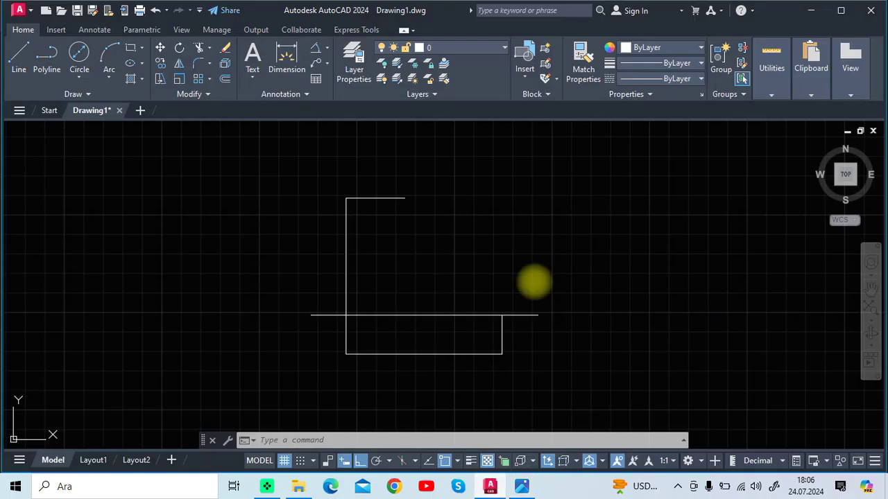
pyautogui.click(78, 80)
pyautogui.click(111, 101)
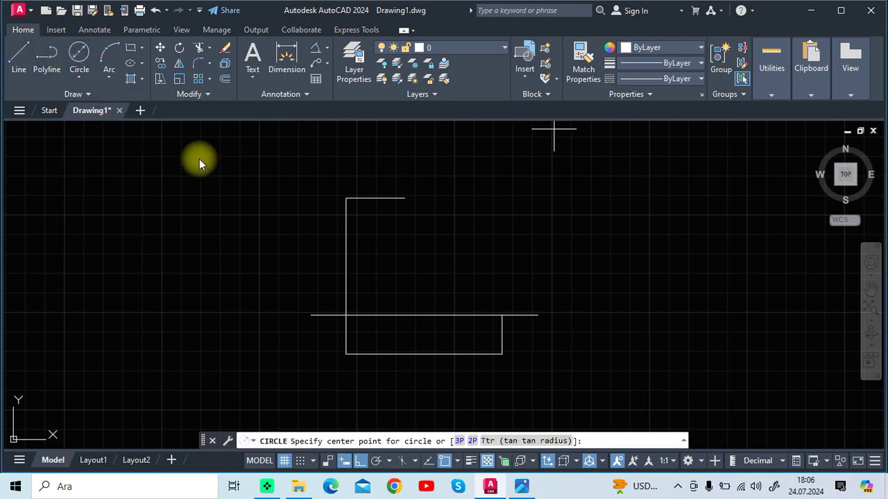
pyautogui.click(346, 354)
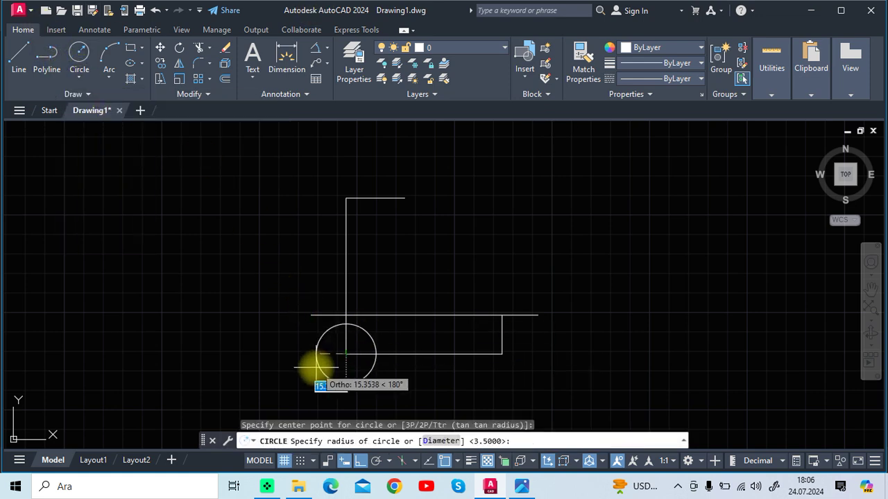
pyautogui.write('7')
pyautogui.press('Return')
pyautogui.press('Escape')
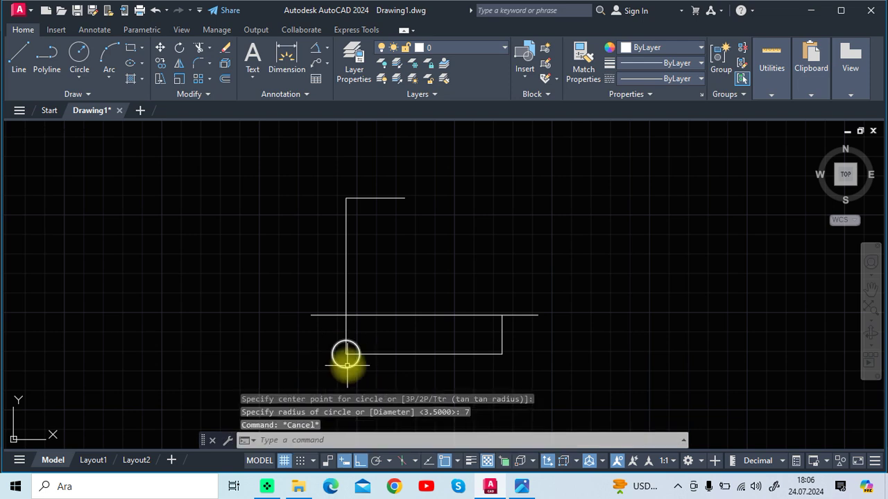
# Move the circle 20 units up onto the horizontal line.
pyautogui.click(343, 353)
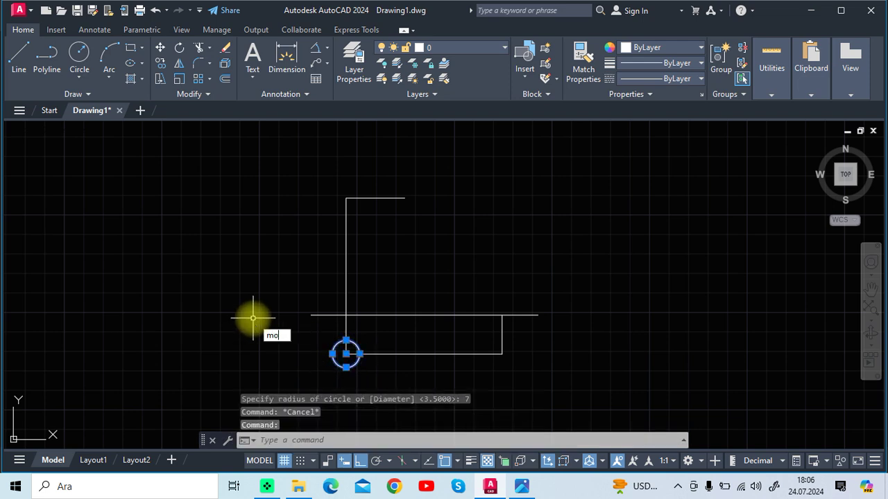
pyautogui.press('Return')
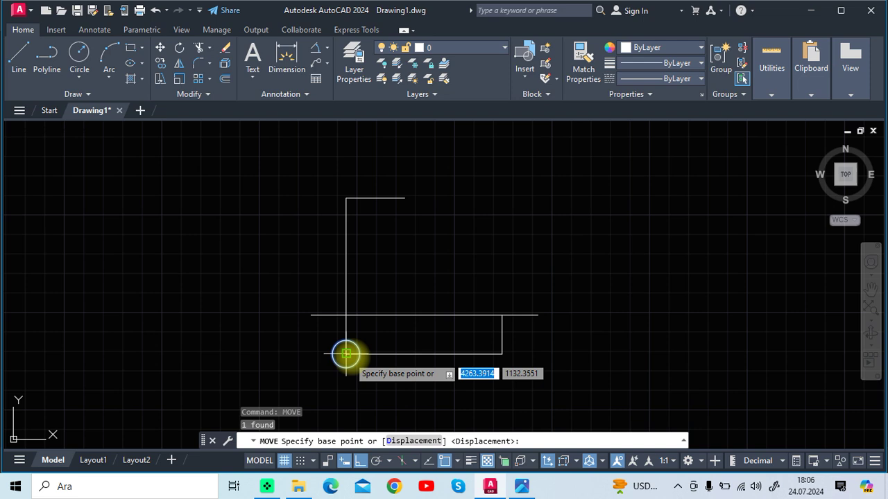
pyautogui.click(345, 354)
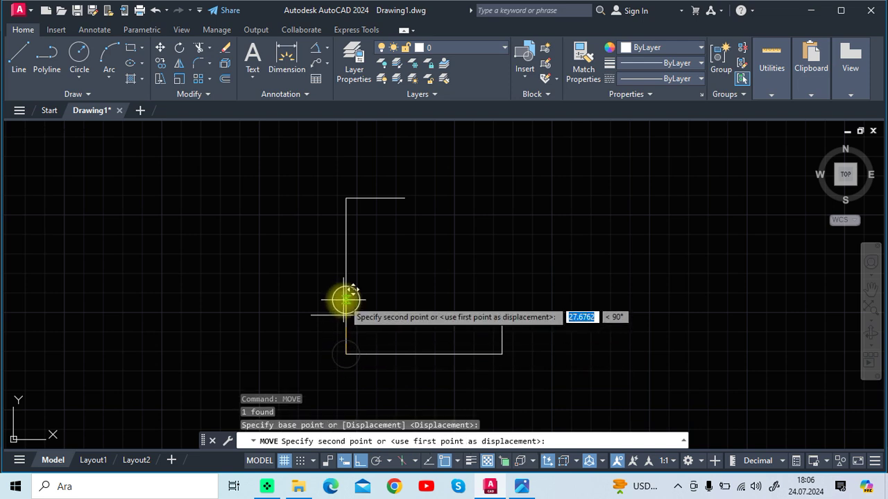
pyautogui.write('20')
pyautogui.press('Return')
pyautogui.press('Escape')
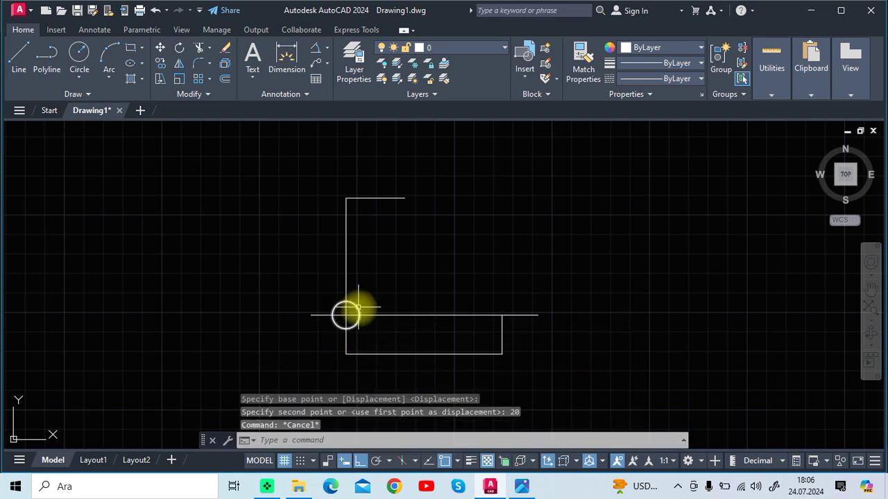
# Move the circle 60 units right along the horizontal line and view the reference image.
pyautogui.click(344, 303)
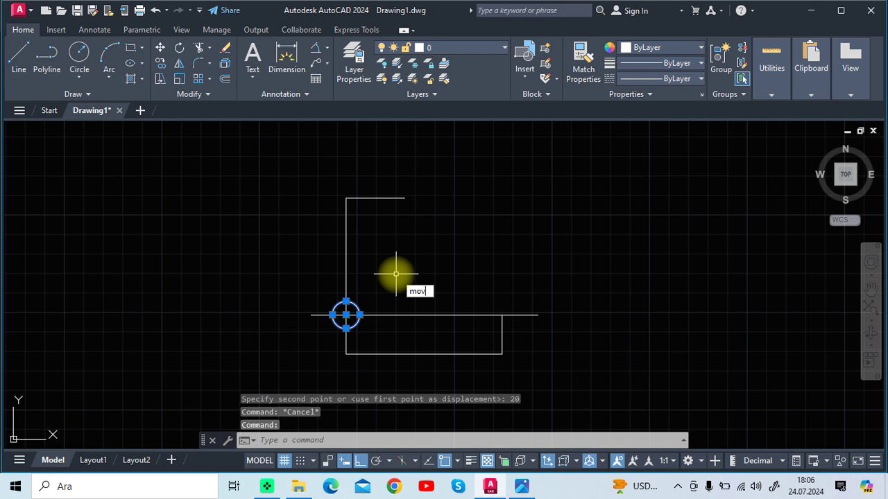
pyautogui.press('Return')
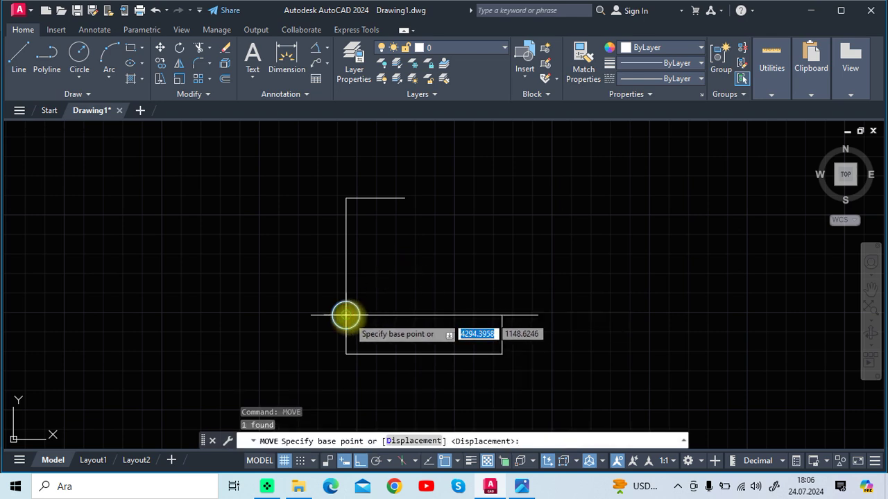
pyautogui.click(346, 316)
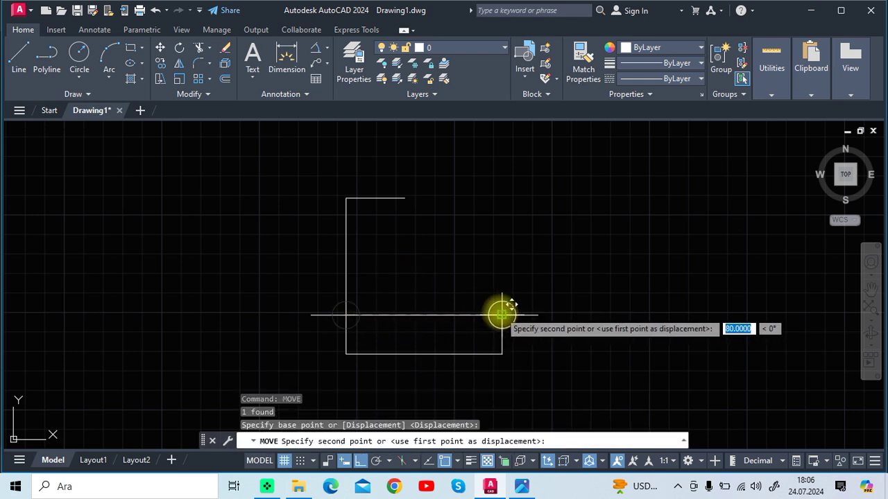
pyautogui.write('60')
pyautogui.press('Return')
pyautogui.press('Escape')
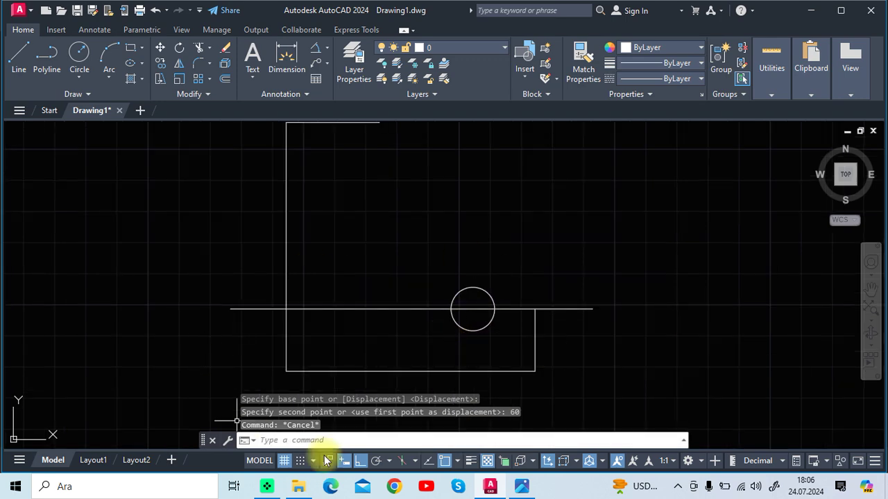
pyautogui.click(521, 488)
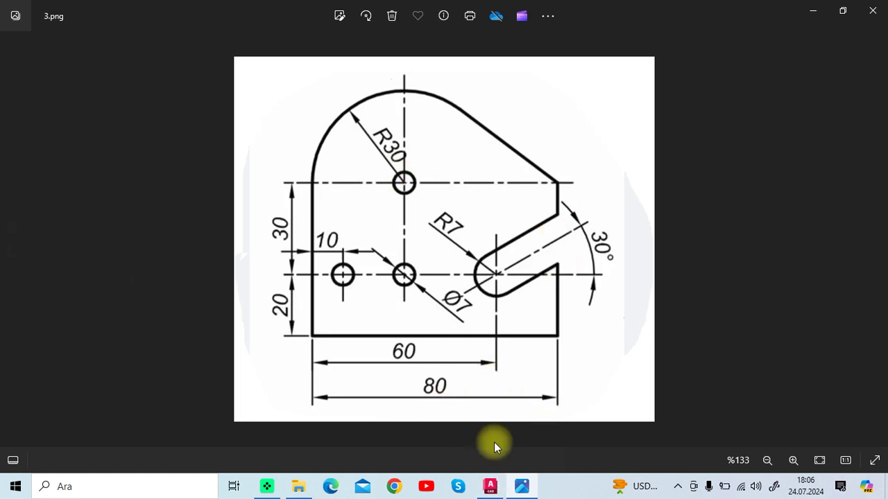
# Back in AutoCAD, open the layer properties manager and create a new layer, Layer2.
pyautogui.click(494, 487)
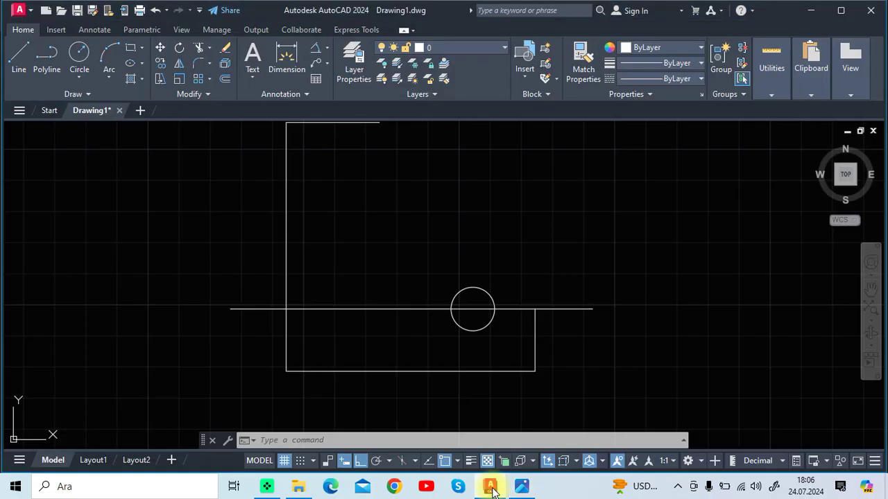
pyautogui.moveTo(518, 280); pyautogui.dragTo(483, 298, button='middle')
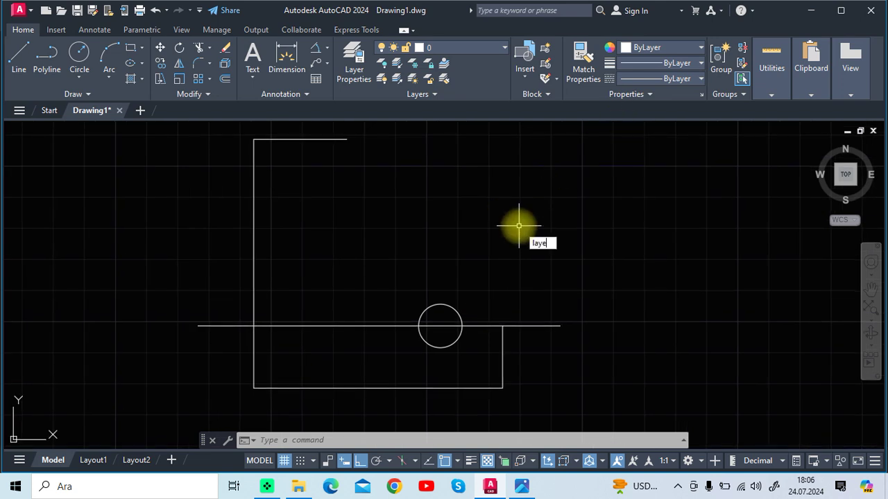
pyautogui.press('Return')
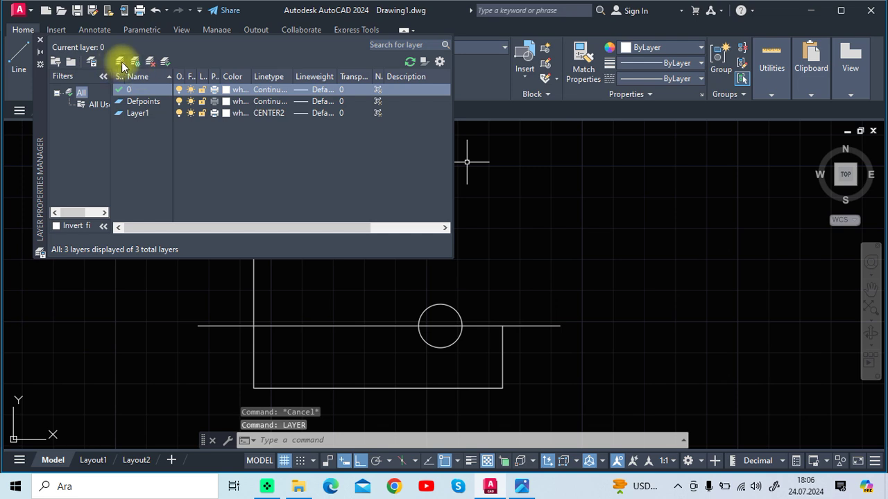
pyautogui.click(122, 63)
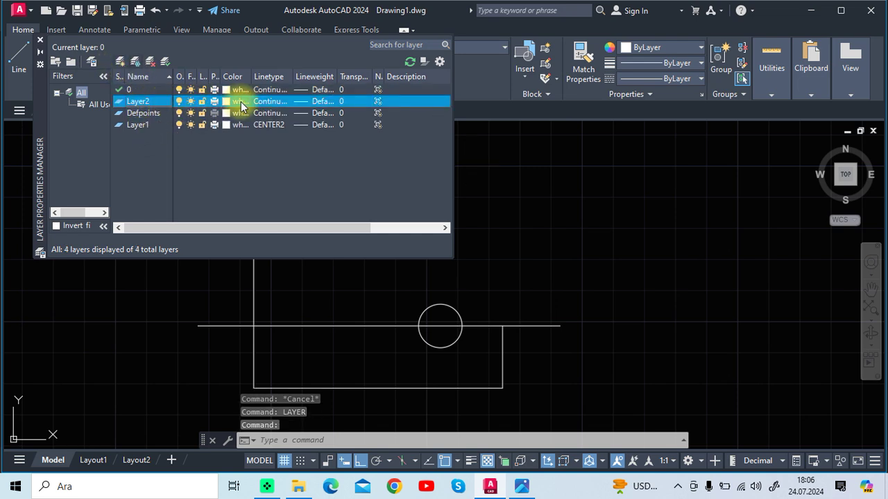
# Load the JIS_08_11 linetype from acadiso.lin and assign it to Layer2.
pyautogui.click(267, 104)
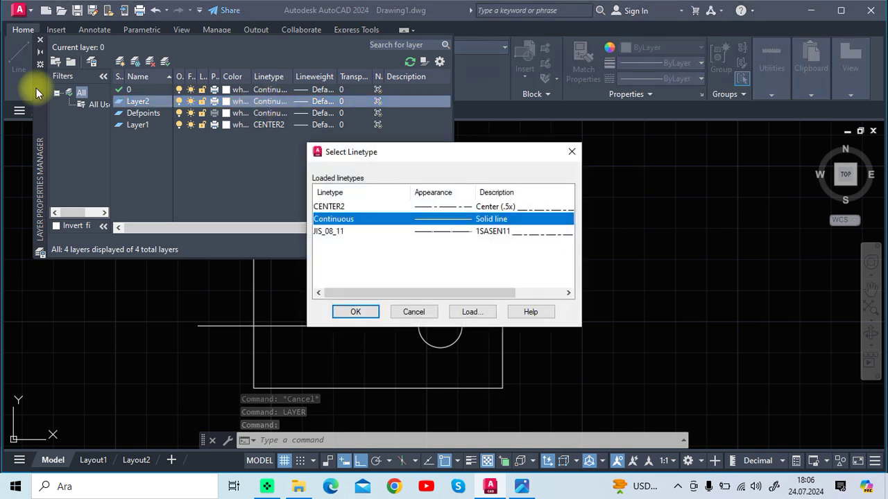
pyautogui.click(463, 313)
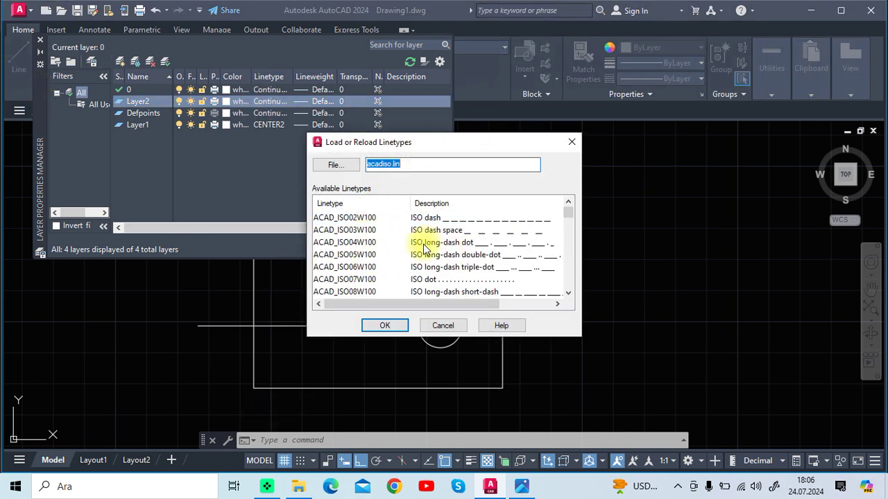
pyautogui.scroll(-3, 425, 249)
pyautogui.scroll(-3, 388, 253)
pyautogui.scroll(-1, 389, 253)
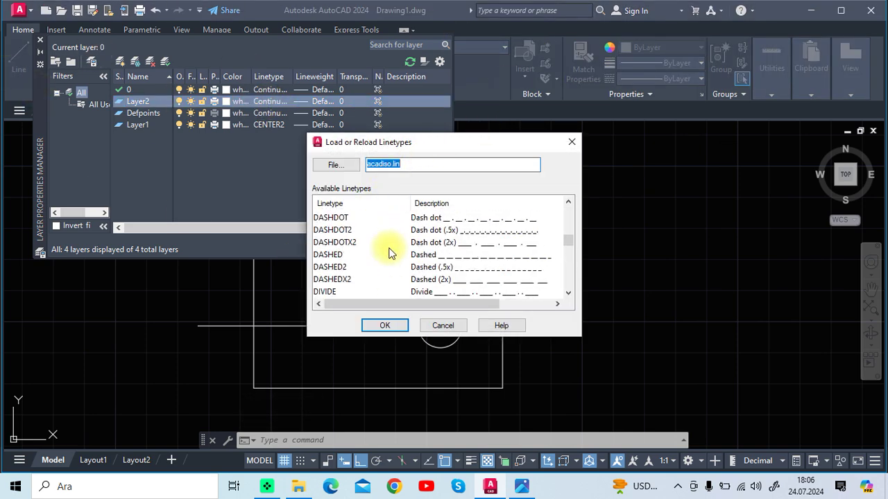
pyautogui.scroll(-3, 388, 253)
pyautogui.scroll(-2, 388, 254)
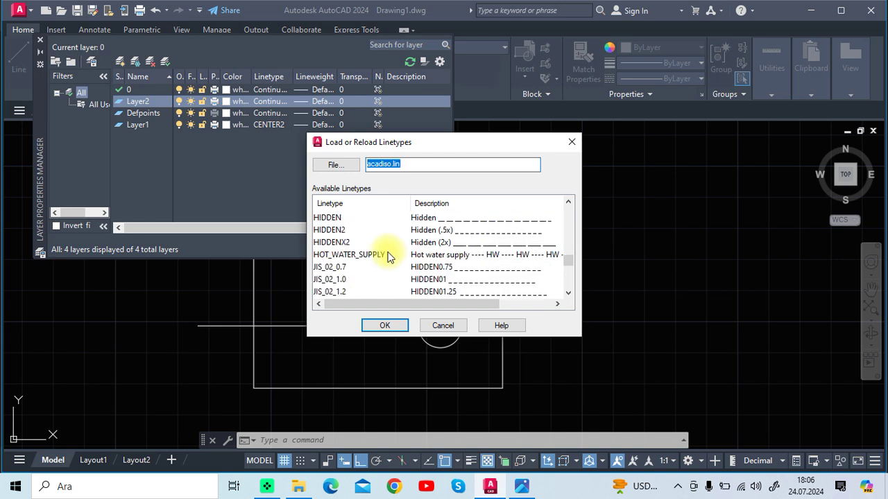
pyautogui.scroll(-1, 388, 256)
pyautogui.scroll(-1, 387, 257)
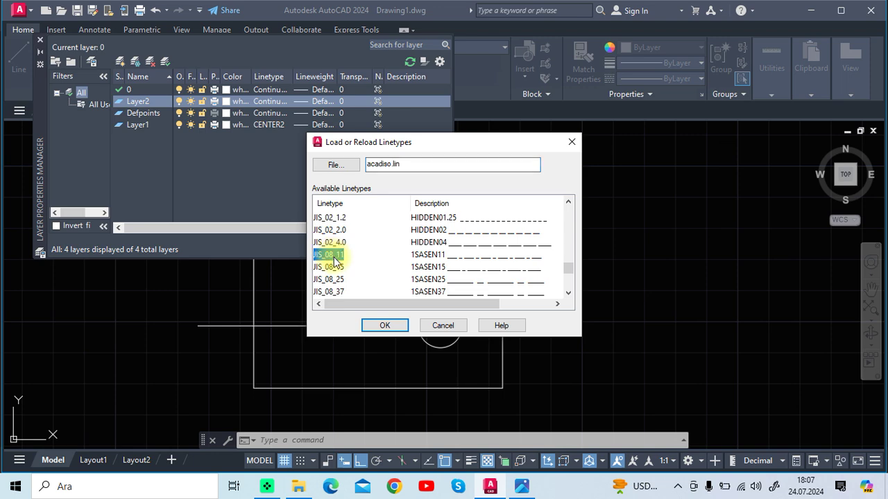
pyautogui.click(390, 328)
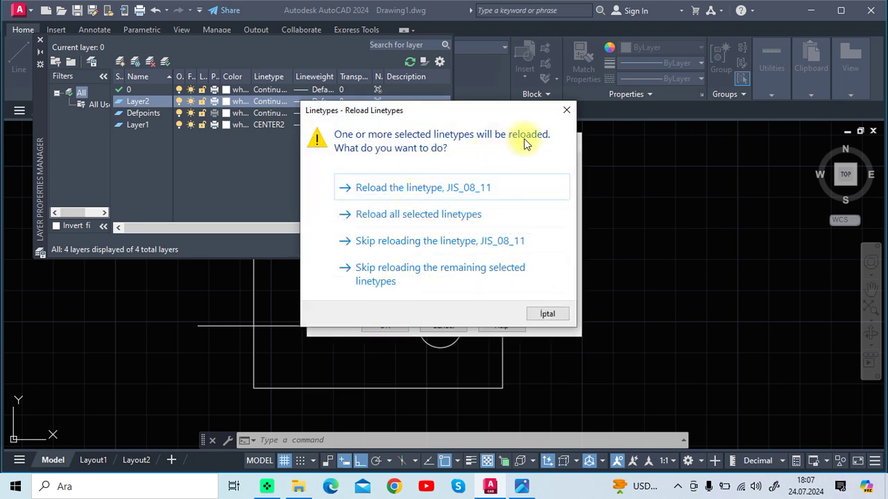
pyautogui.click(469, 189)
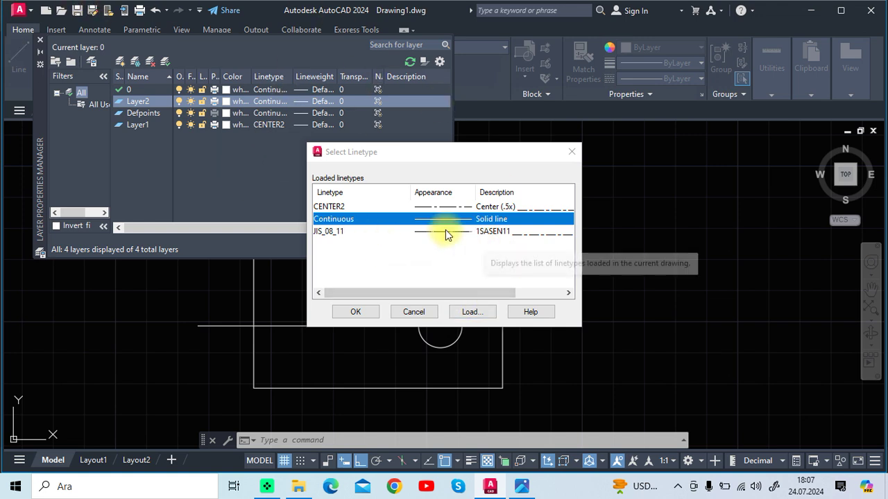
pyautogui.click(339, 233)
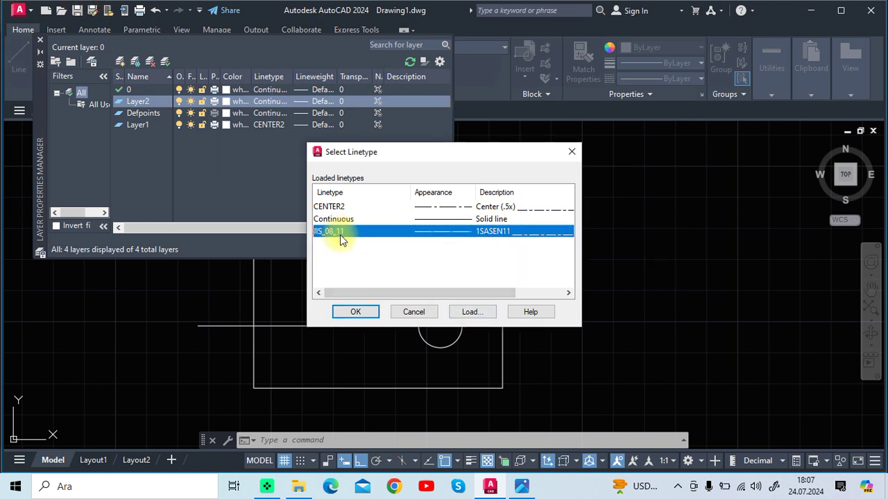
pyautogui.click(355, 312)
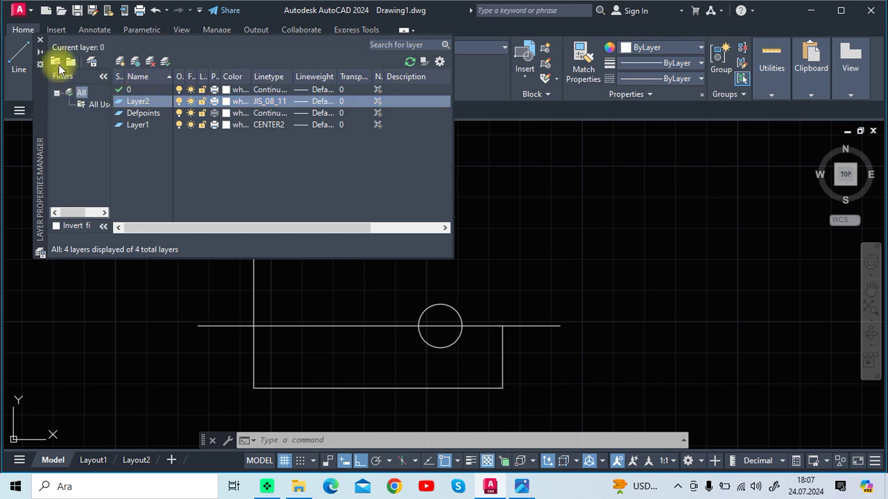
# Change the long horizontal line through the circle to a dashed centre linetype via the Properties dropdown.
pyautogui.click(39, 44)
pyautogui.click(675, 79)
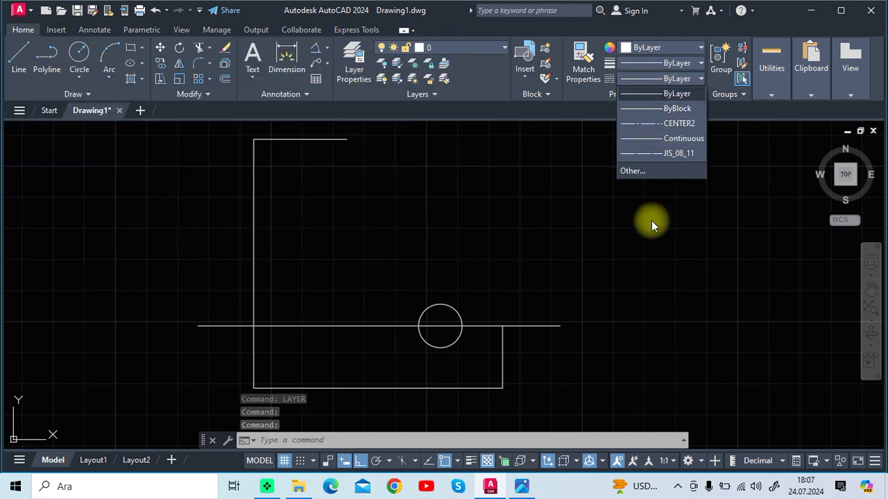
pyautogui.click(652, 216)
pyautogui.click(551, 325)
pyautogui.click(676, 78)
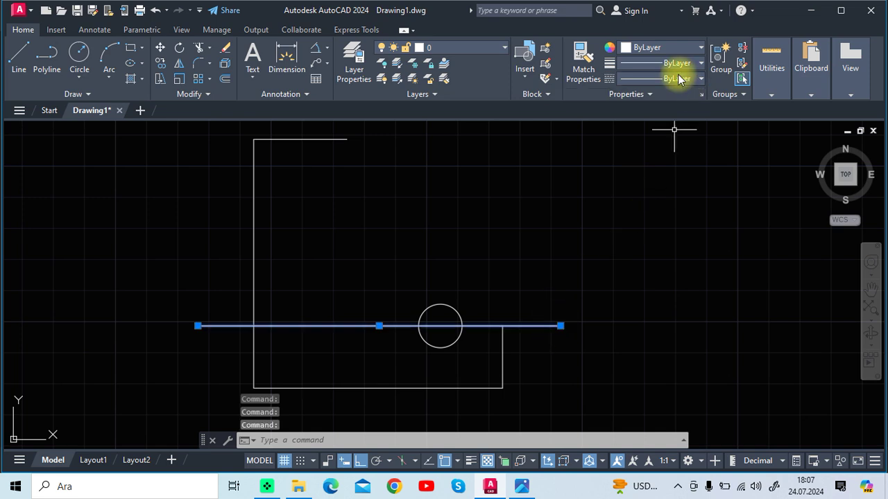
pyautogui.click(673, 153)
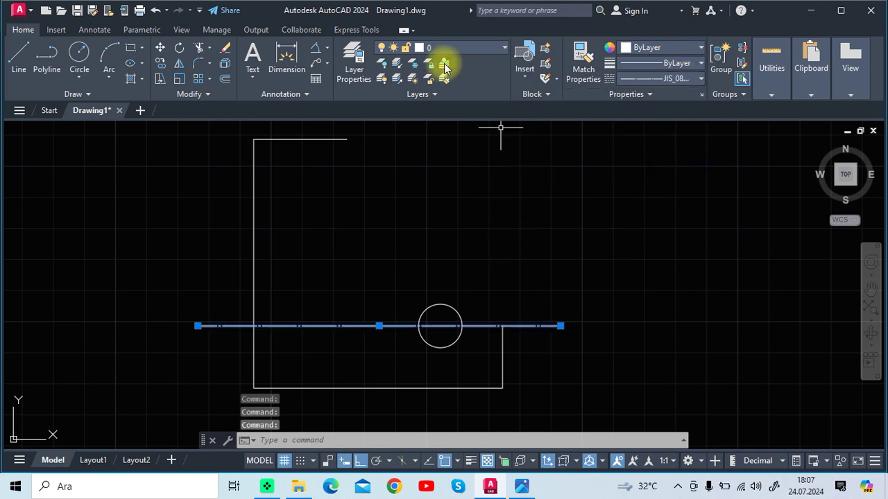
pyautogui.press('Escape')
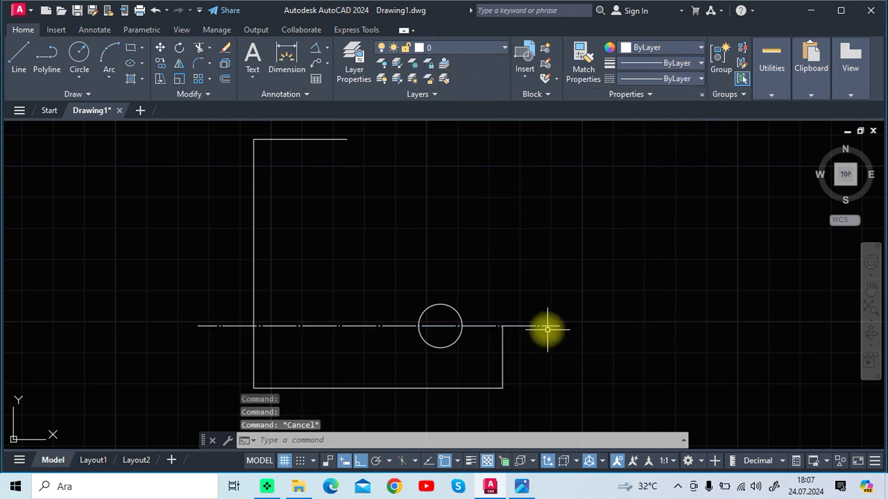
pyautogui.click(545, 325)
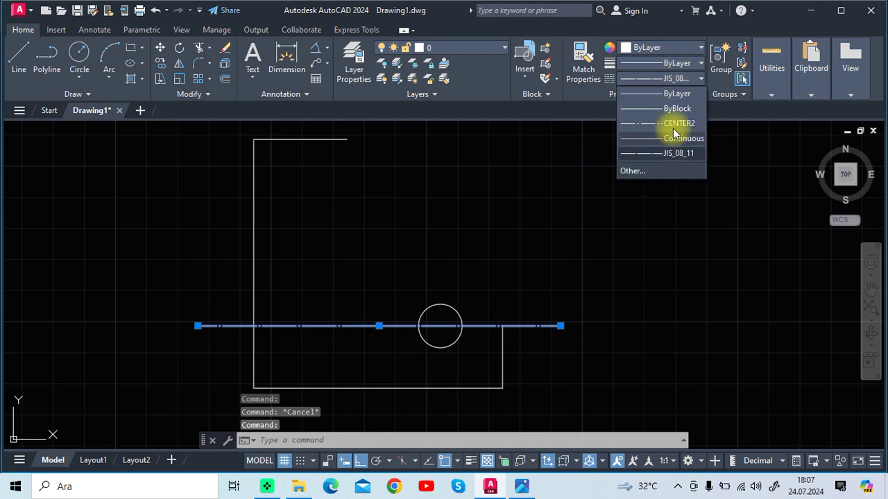
pyautogui.click(673, 129)
pyautogui.press('Escape')
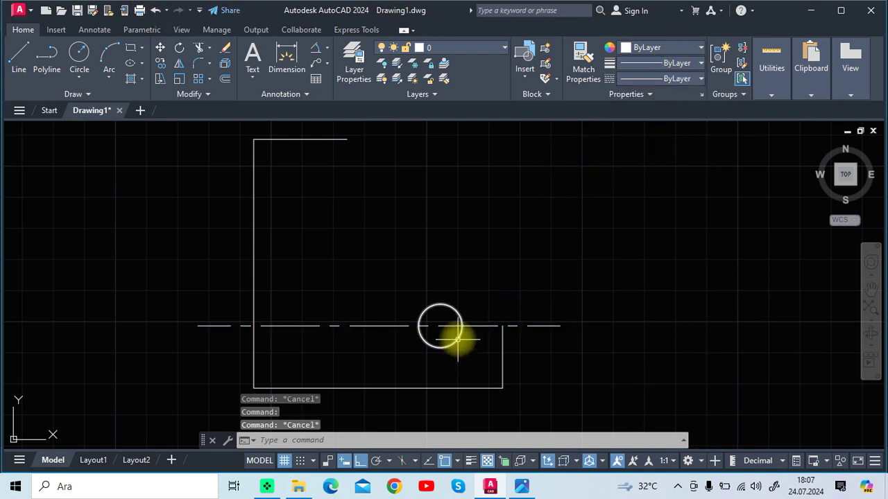
pyautogui.click(522, 487)
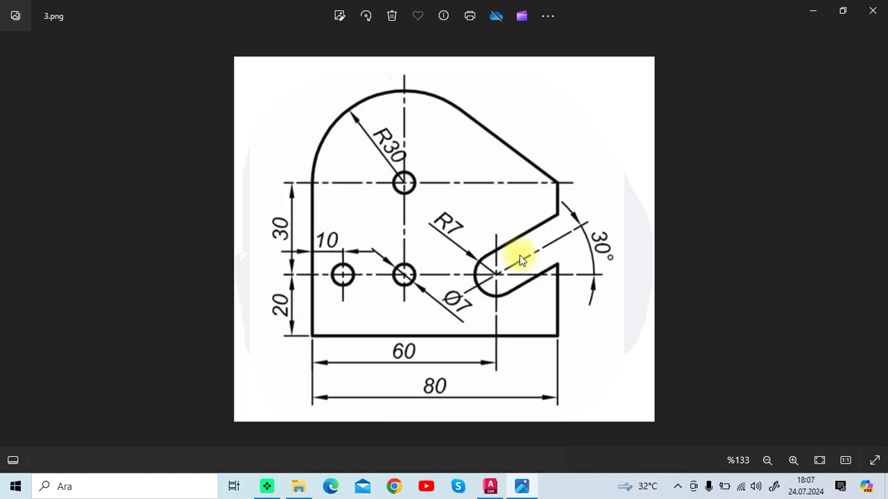
pyautogui.click(491, 488)
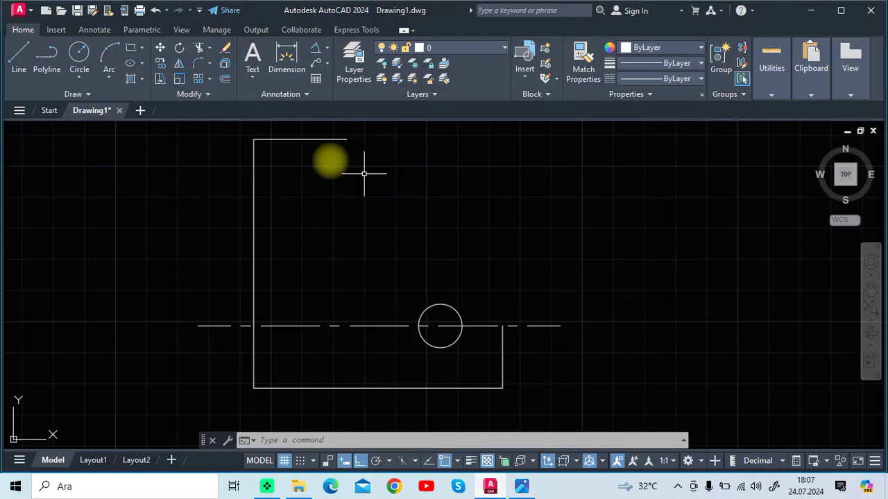
# With Ortho off, draw a line at about 30° from the circle's centre.
pyautogui.click(15, 61)
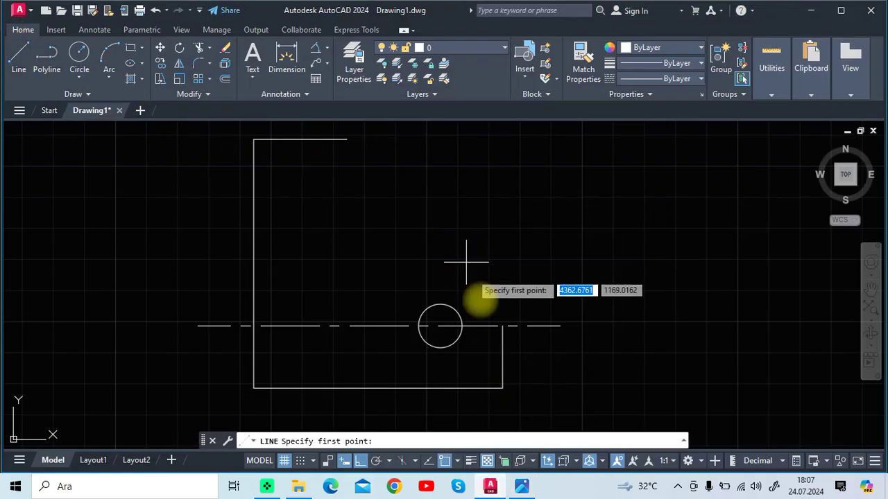
pyautogui.click(361, 465)
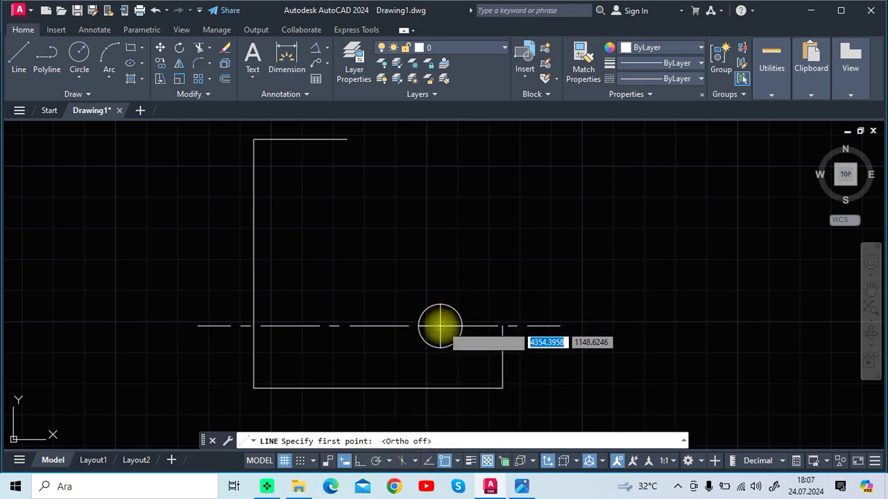
pyautogui.click(439, 326)
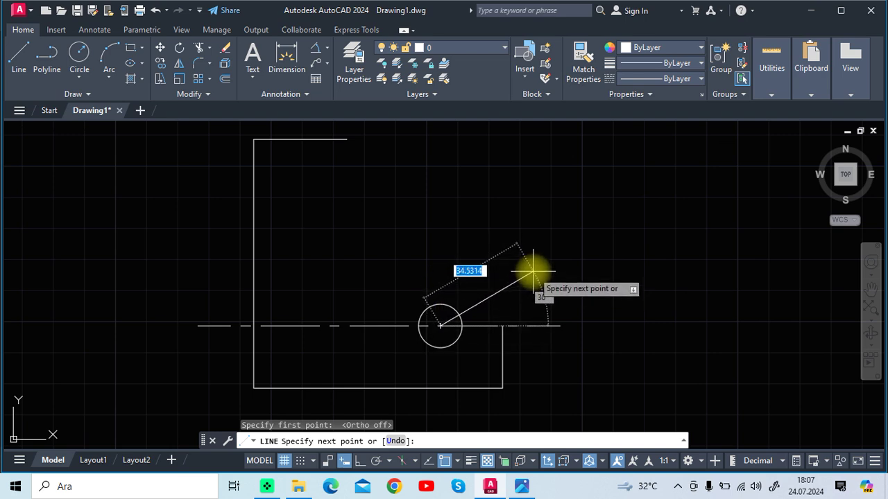
pyautogui.click(532, 271)
pyautogui.press('Escape')
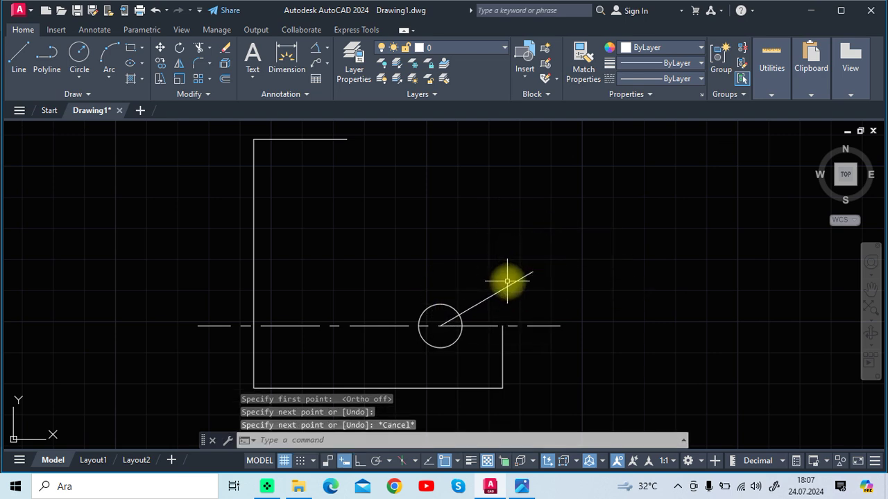
# Offset the 30° line by 7 to create a parallel edge above it.
pyautogui.click(507, 282)
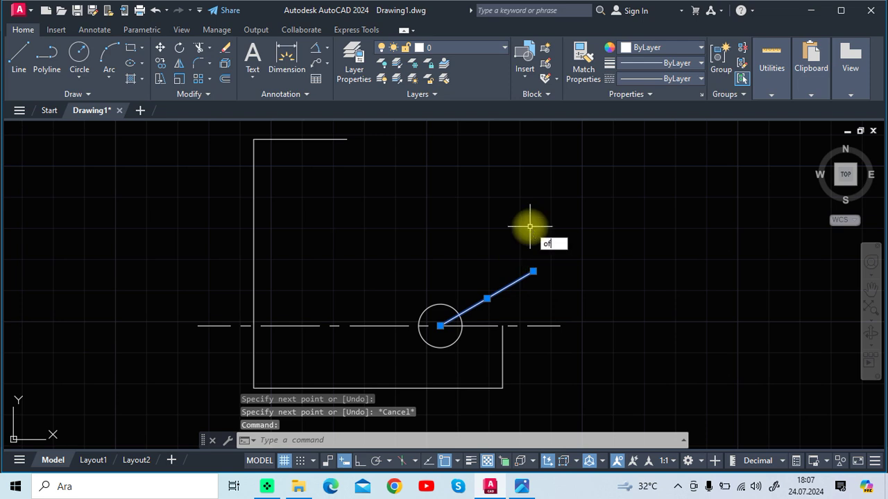
pyautogui.press('Return')
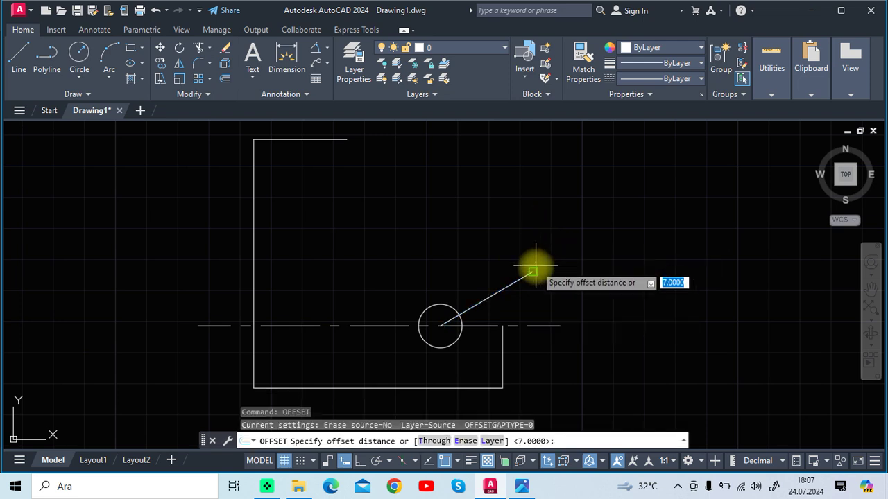
pyautogui.click(532, 272)
pyautogui.click(440, 326)
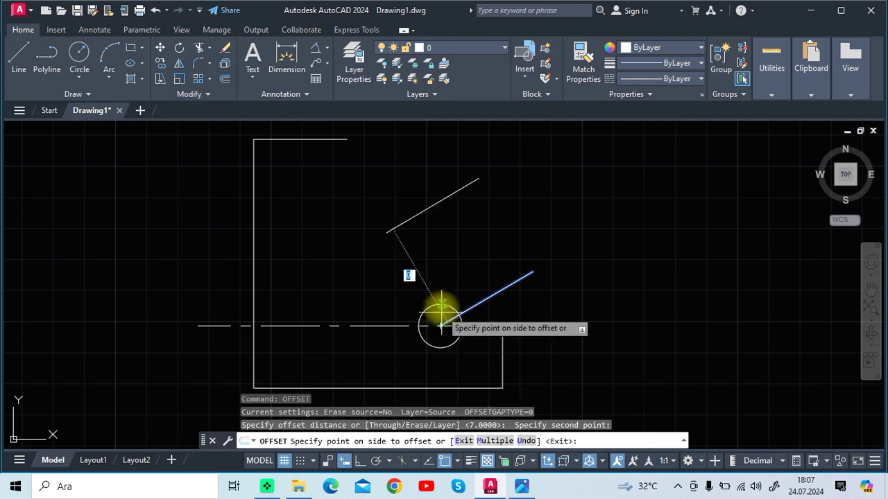
pyautogui.write('7')
pyautogui.press('Return')
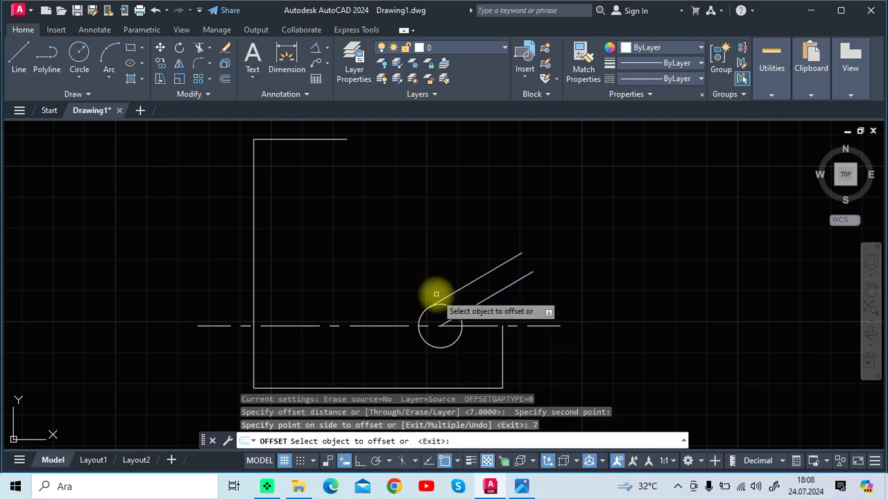
pyautogui.press('Escape')
# Mirror the offset line about the 30° line, keeping the original, for the slot's lower edge.
pyautogui.click(452, 295)
pyautogui.write('MIRR')
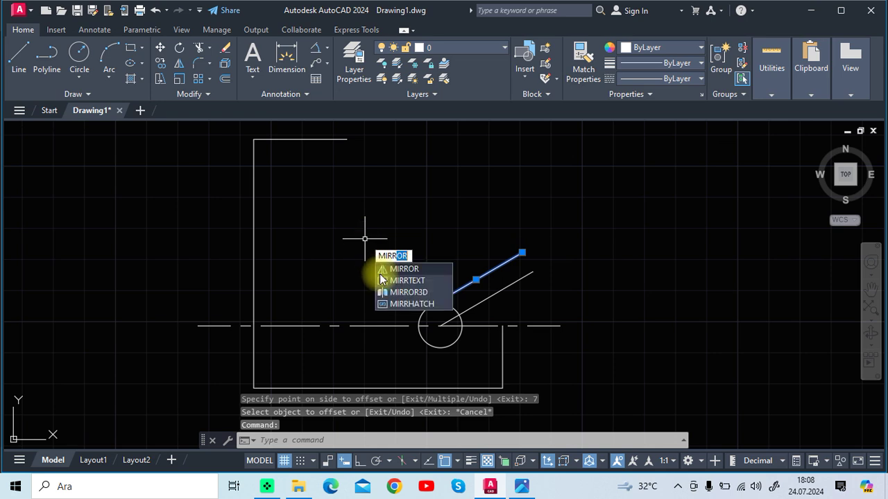
pyautogui.press('Return')
pyautogui.click(440, 325)
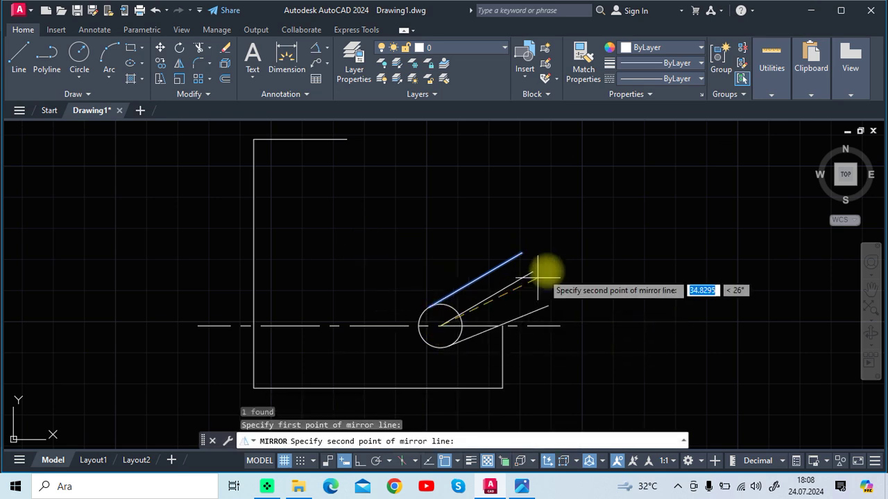
pyautogui.click(533, 271)
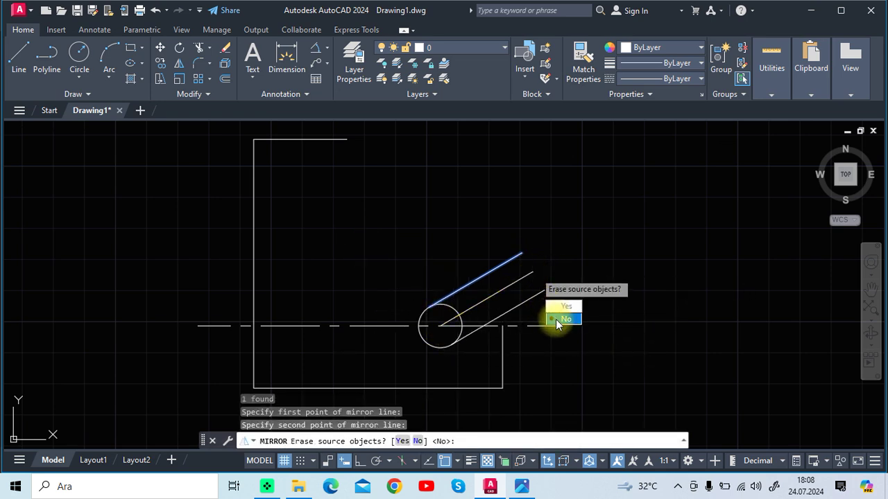
pyautogui.click(555, 319)
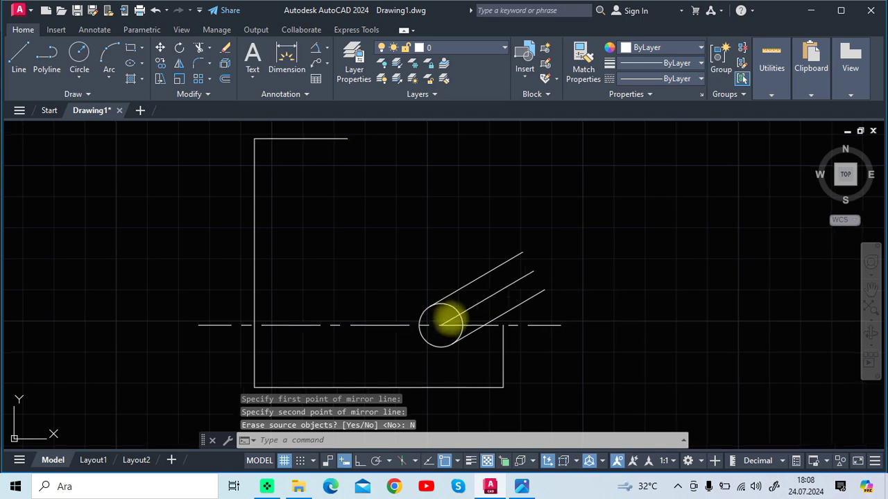
pyautogui.moveTo(447, 320); pyautogui.dragTo(447, 323, button='middle')
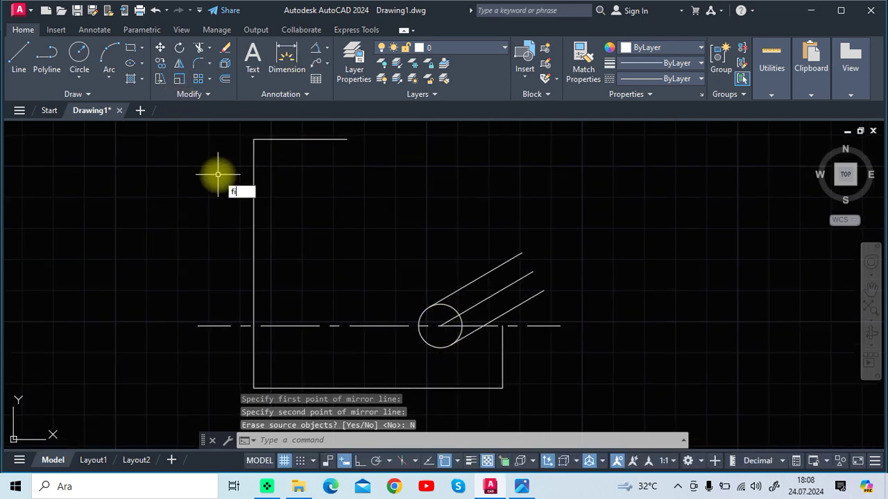
# Fillet the plate's top-left corner with radius 30.
pyautogui.click(256, 216)
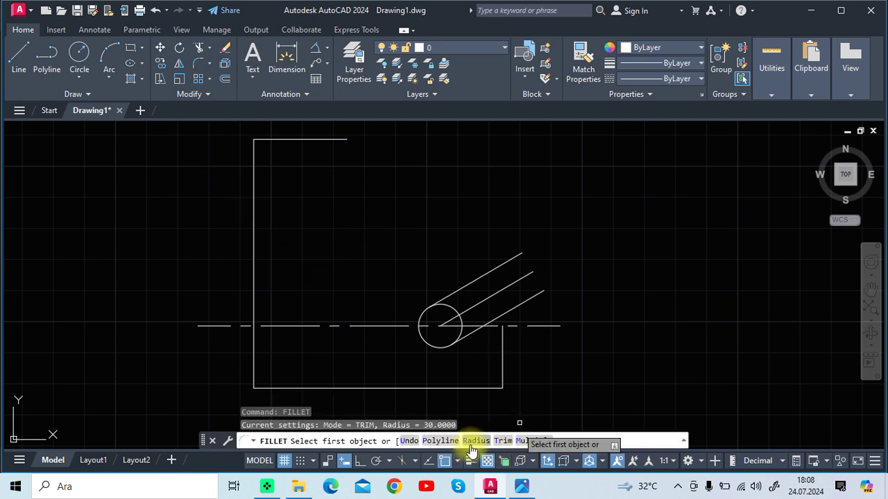
pyautogui.click(475, 441)
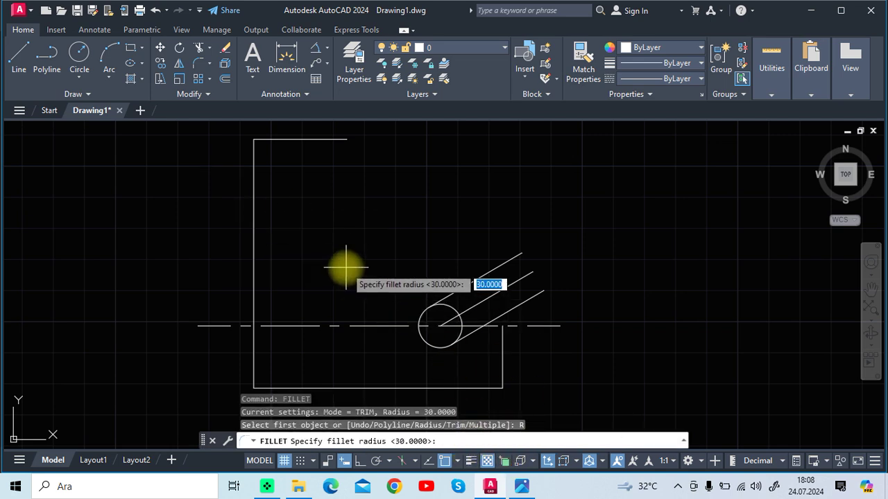
pyautogui.write('30')
pyautogui.press('Return')
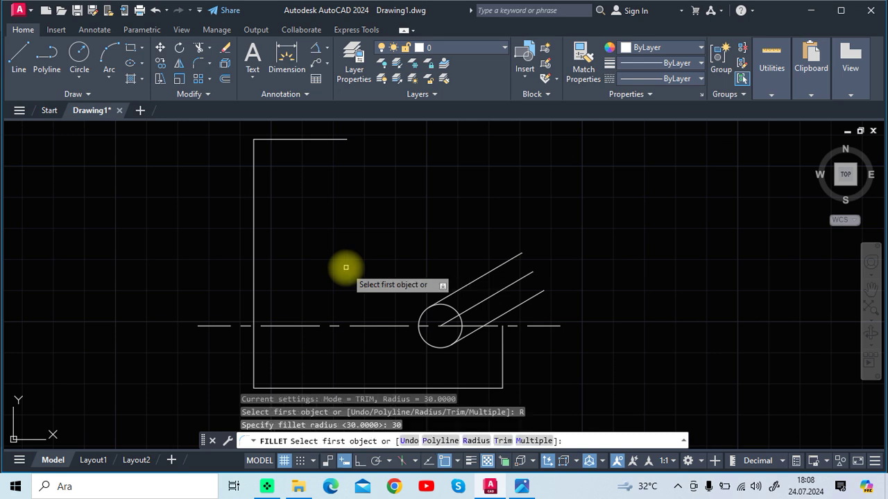
pyautogui.click(278, 138)
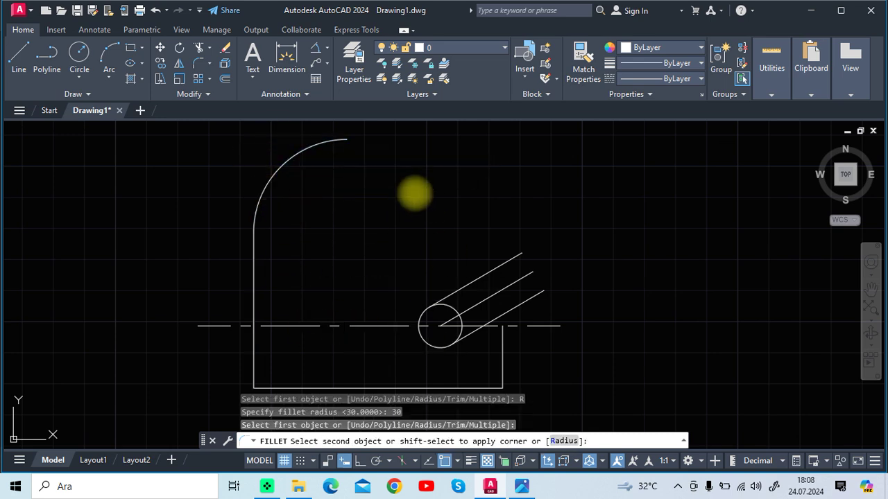
pyautogui.click(254, 173)
pyautogui.scroll(-2, 337, 248)
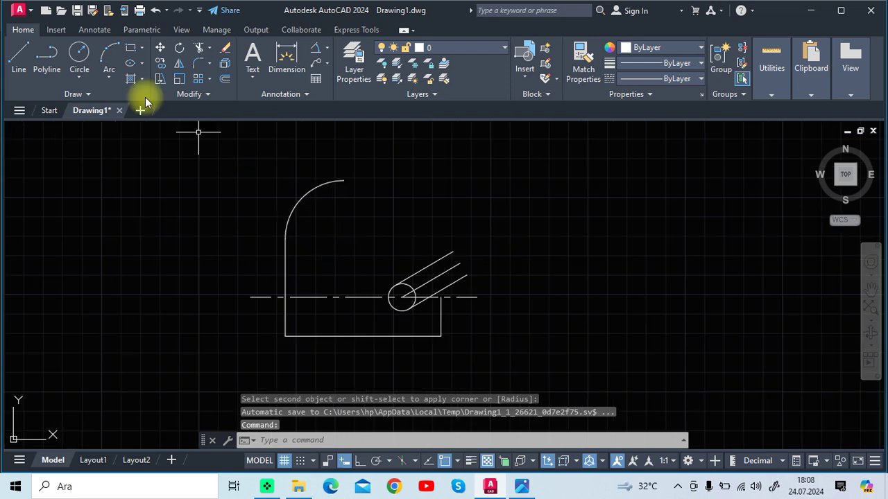
# Draw a vertical centre line down from the arc's right end to below the plate.
pyautogui.click(19, 55)
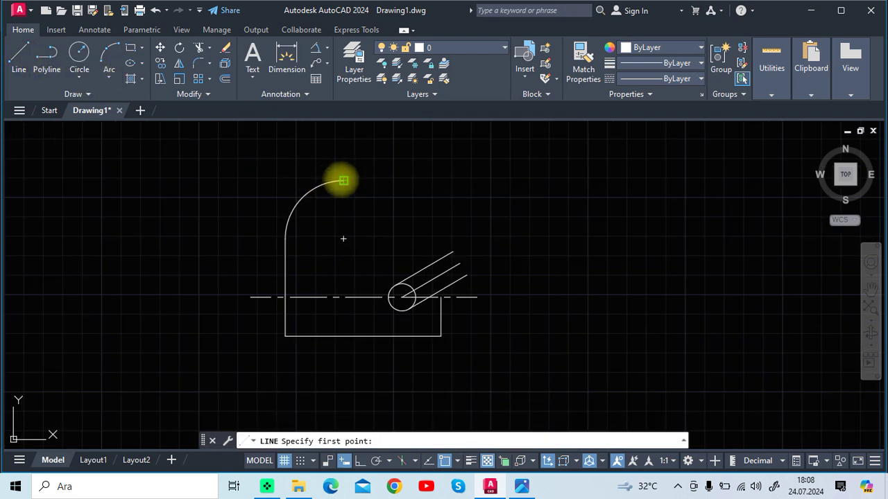
pyautogui.click(344, 181)
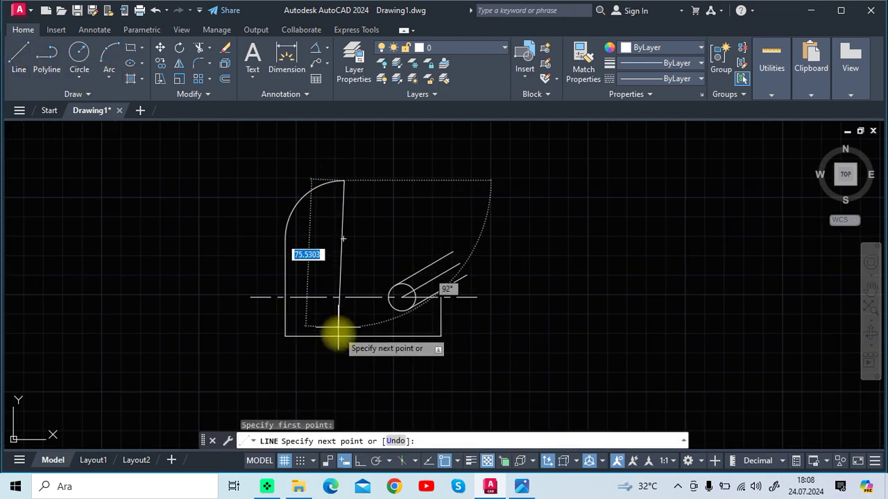
pyautogui.click(361, 461)
pyautogui.click(350, 357)
pyautogui.press('Escape')
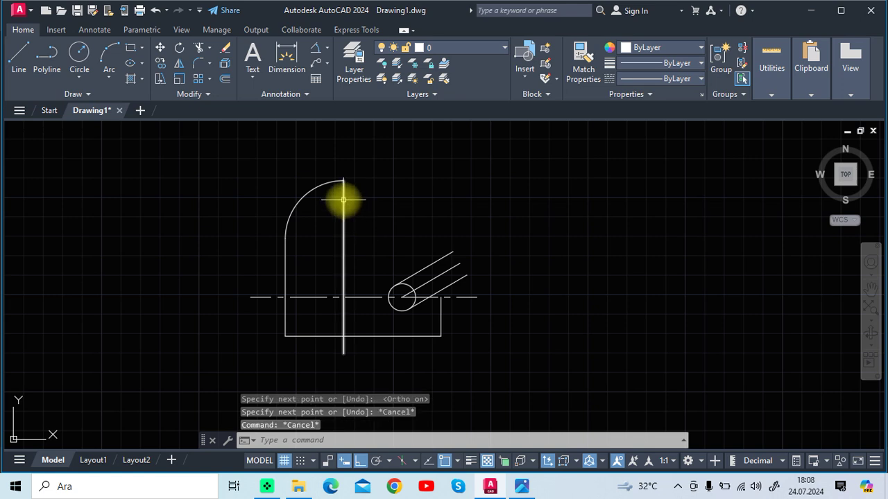
pyautogui.click(343, 201)
pyautogui.click(343, 181)
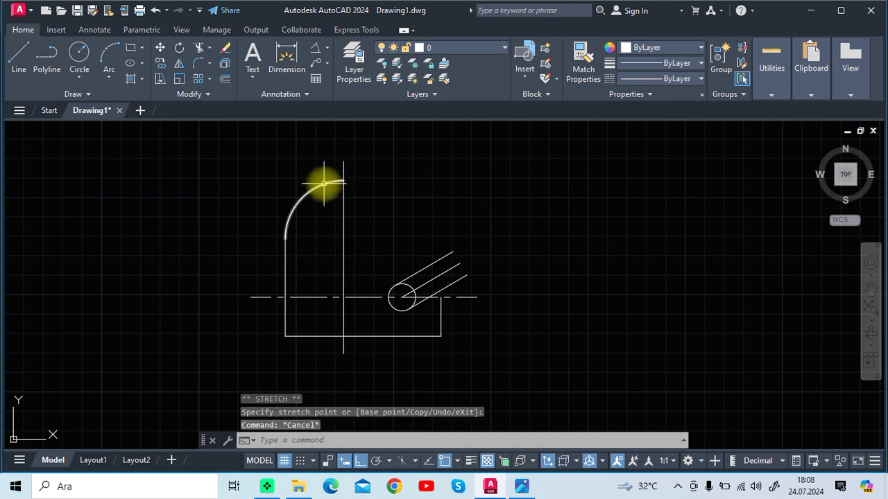
# Mirror the R30 arc across the vertical centre line, keeping the original, and check the reference.
pyautogui.click(324, 184)
pyautogui.write('mirr')
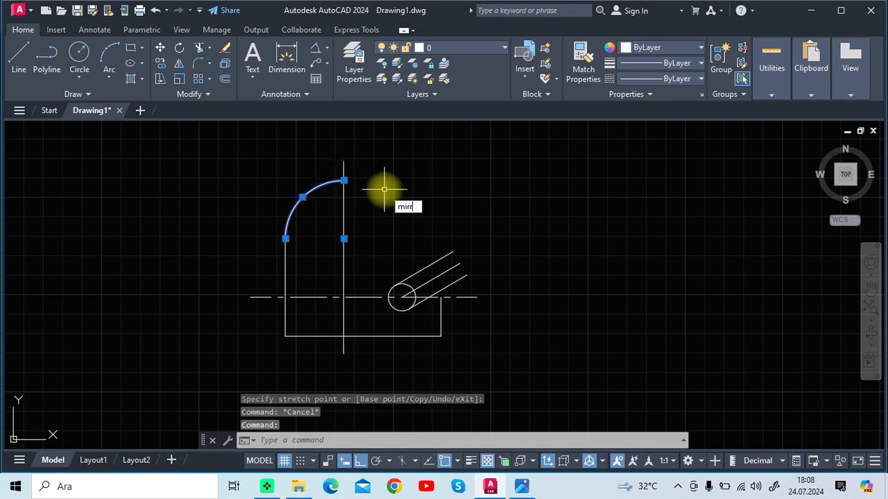
pyautogui.write('o')
pyautogui.press('Return')
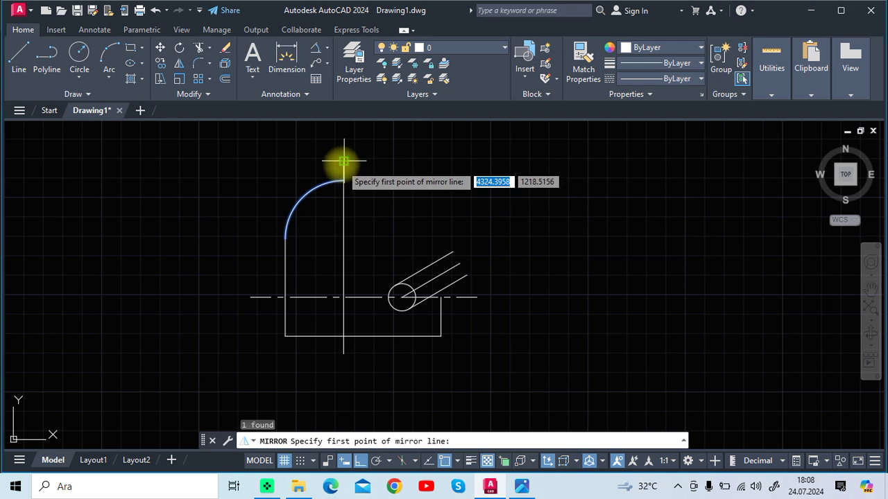
pyautogui.click(343, 162)
pyautogui.click(346, 355)
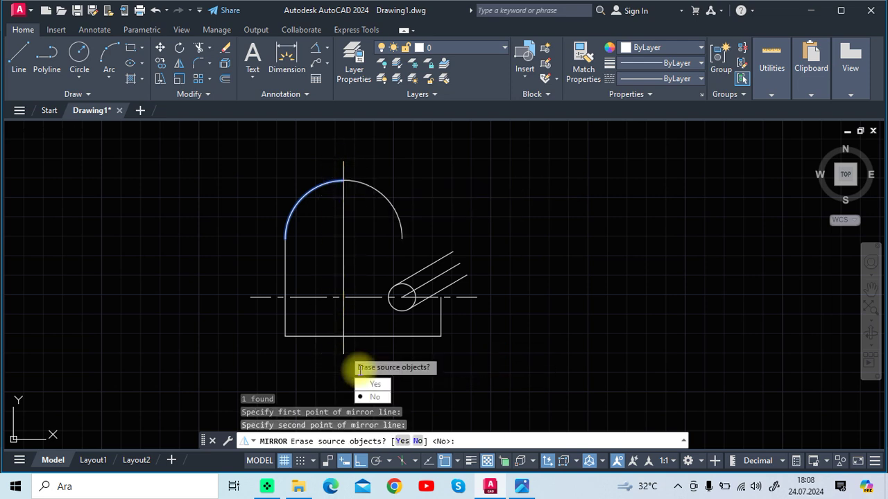
pyautogui.click(370, 399)
pyautogui.scroll(2, 378, 204)
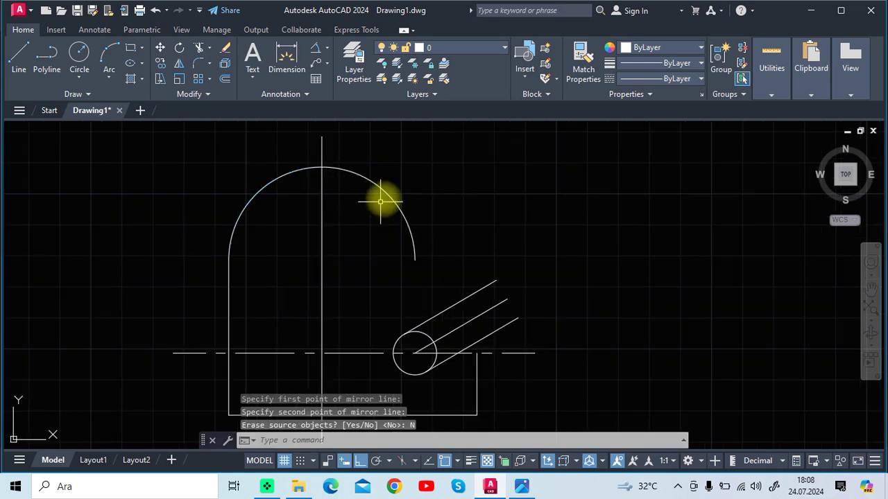
pyautogui.click(521, 486)
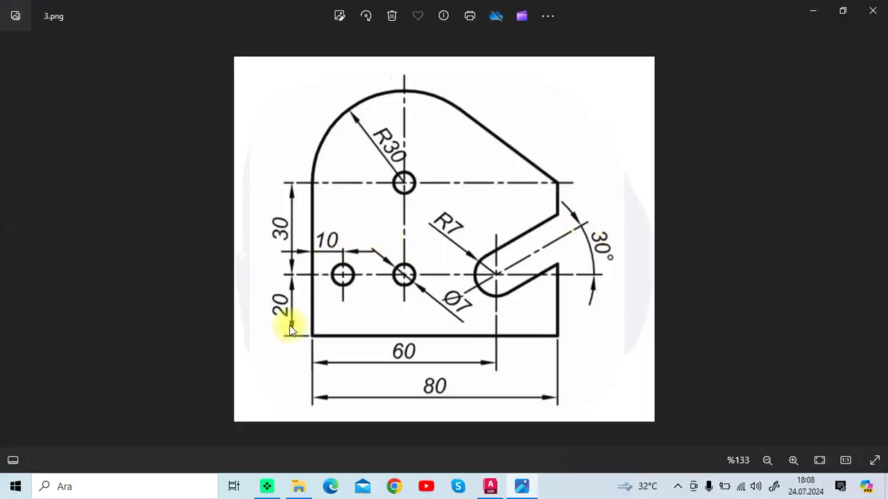
pyautogui.click(491, 487)
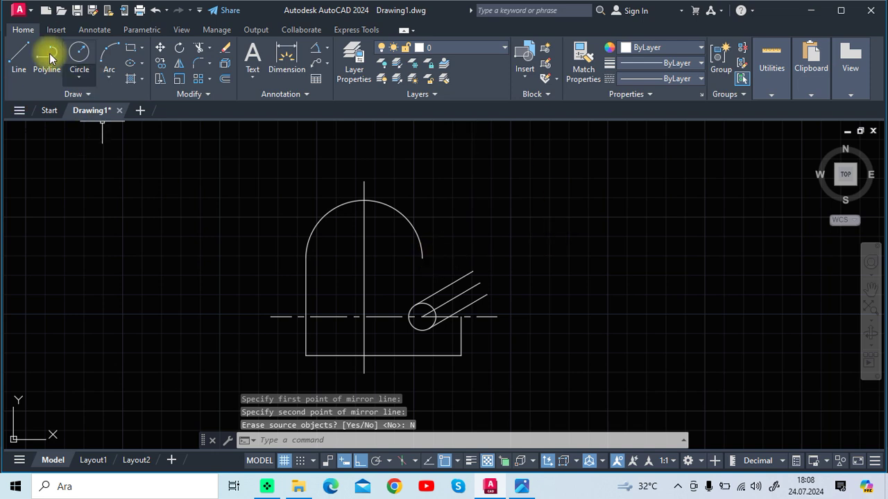
# Copy the plate's bottom edge 50 units higher and erase the stray line left of the plate.
pyautogui.click(437, 356)
pyautogui.write('COPY')
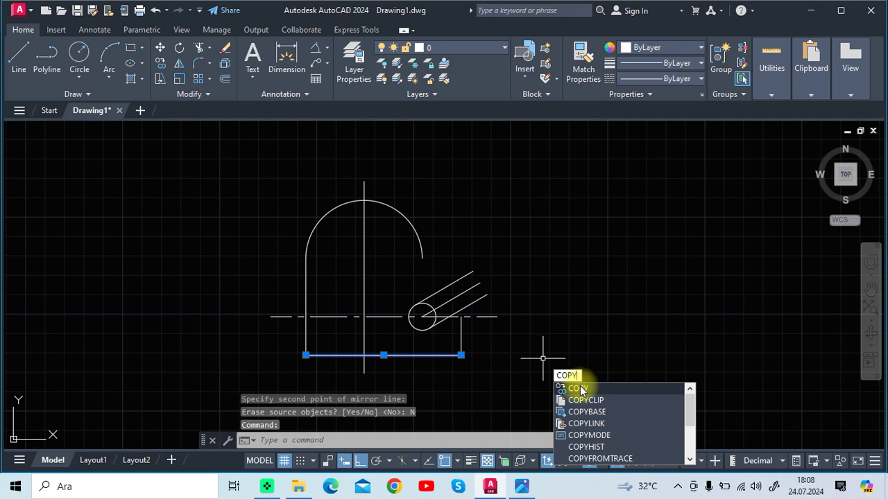
pyautogui.click(579, 389)
pyautogui.click(461, 355)
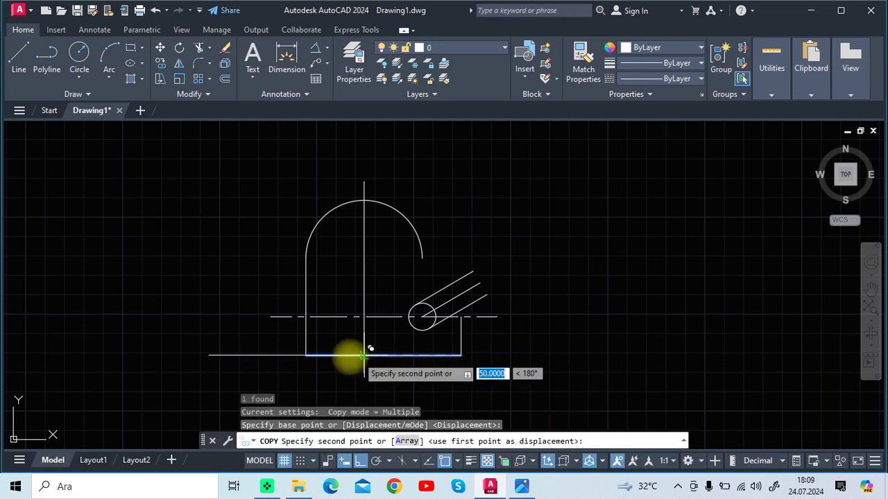
pyautogui.click(306, 356)
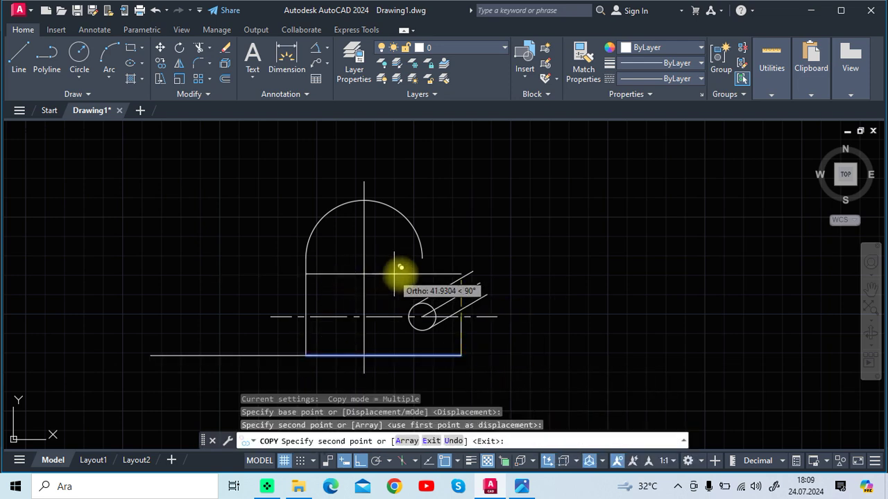
pyautogui.write('50')
pyautogui.press('Return')
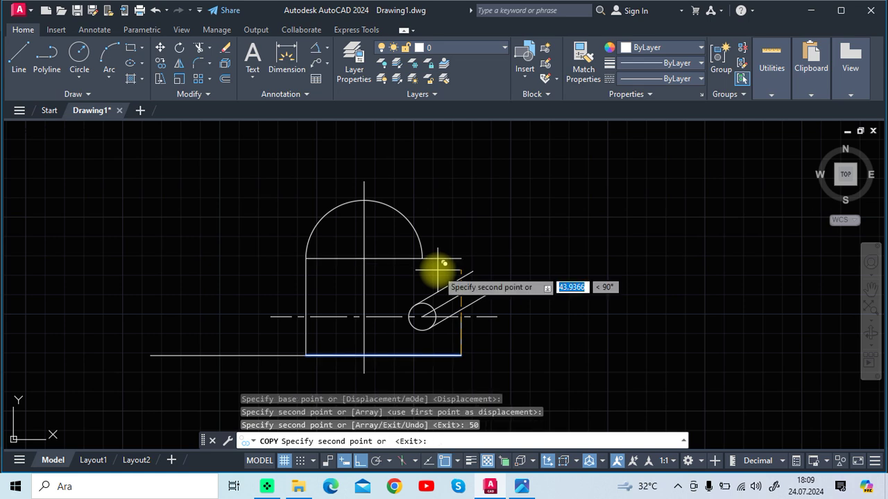
pyautogui.press('Escape')
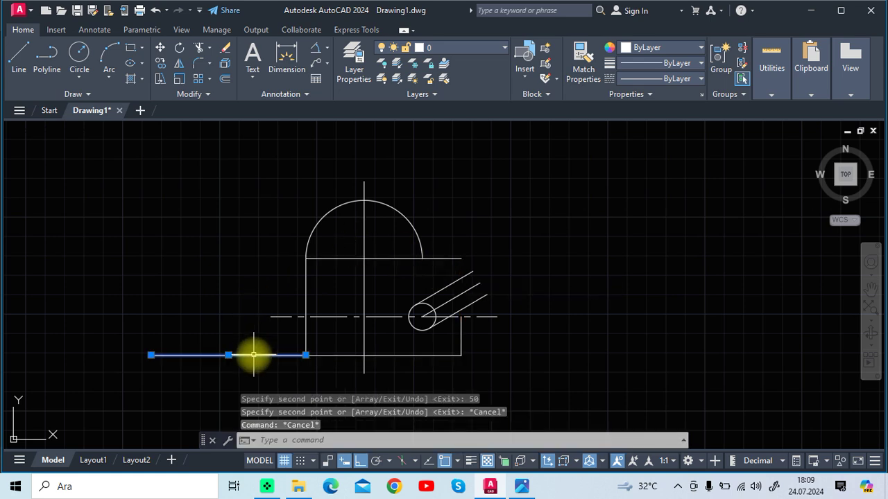
pyautogui.press('Delete')
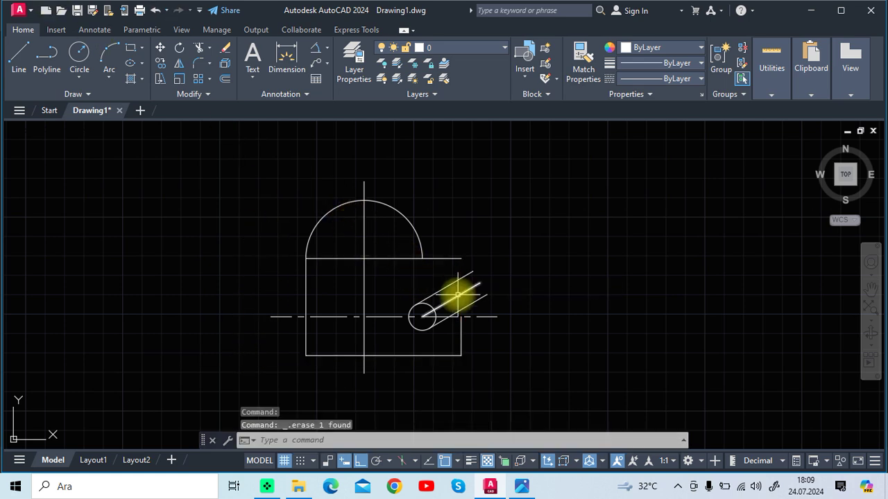
# Draw a vertical line down from the top-right corner and stretch its lower end to close the right side.
pyautogui.scroll(2, 458, 295)
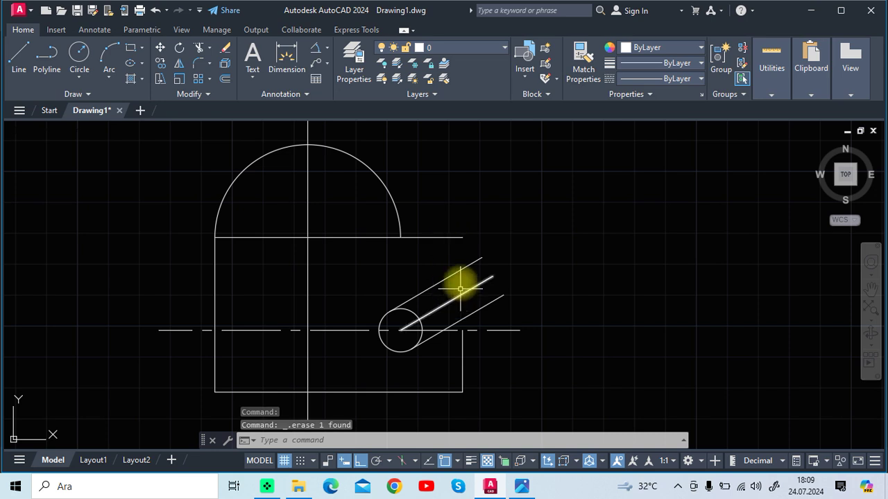
pyautogui.click(13, 67)
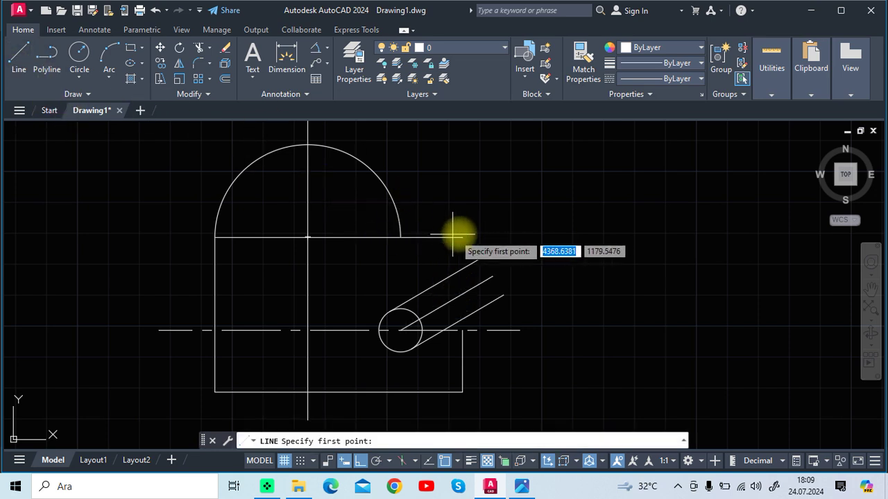
pyautogui.click(462, 237)
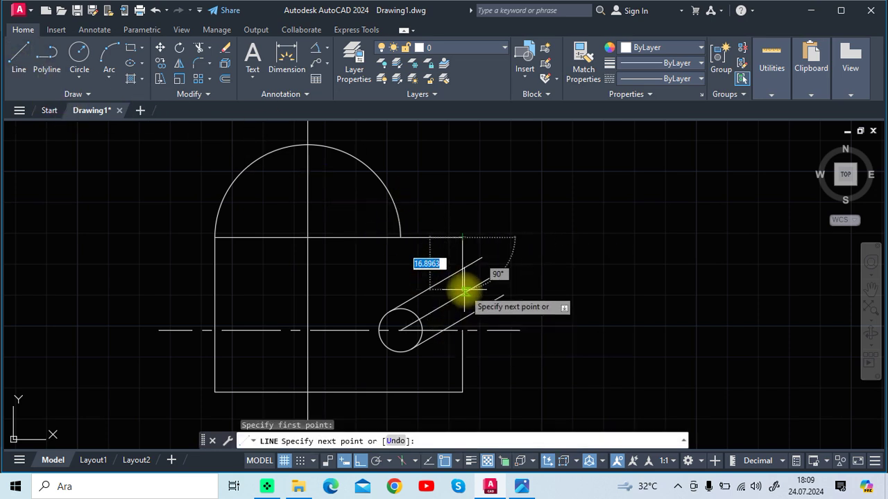
pyautogui.scroll(3, 462, 288)
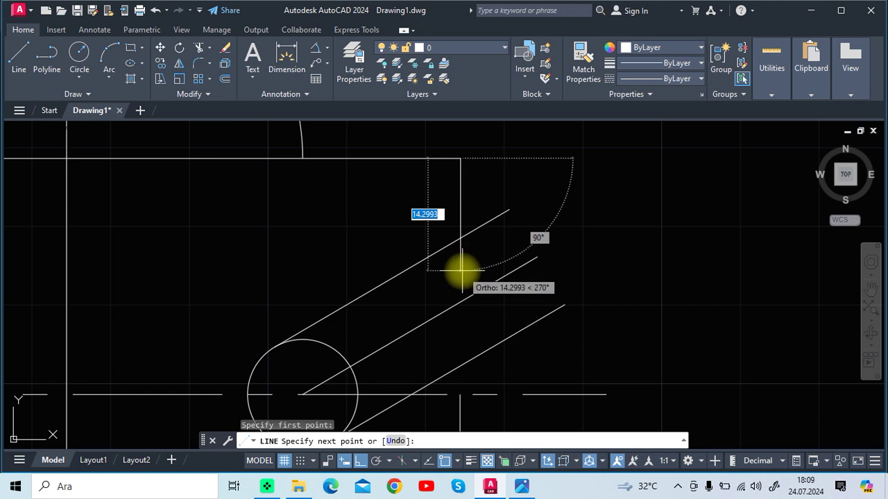
pyautogui.press('Escape')
pyautogui.press('Escape')
pyautogui.scroll(-2, 462, 291)
pyautogui.scroll(-1, 457, 333)
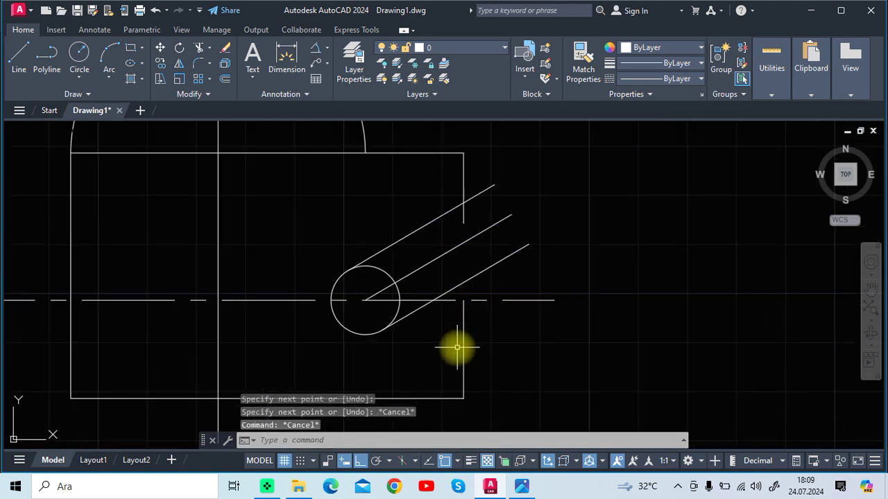
pyautogui.click(464, 220)
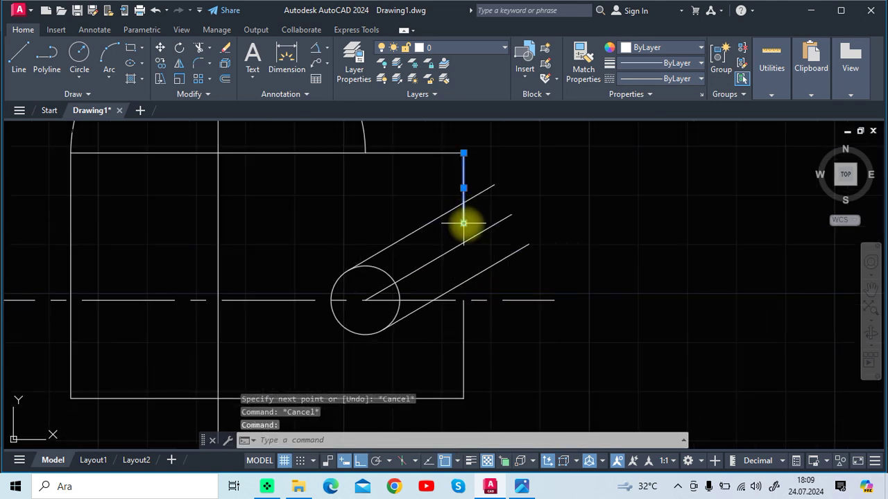
pyautogui.click(463, 223)
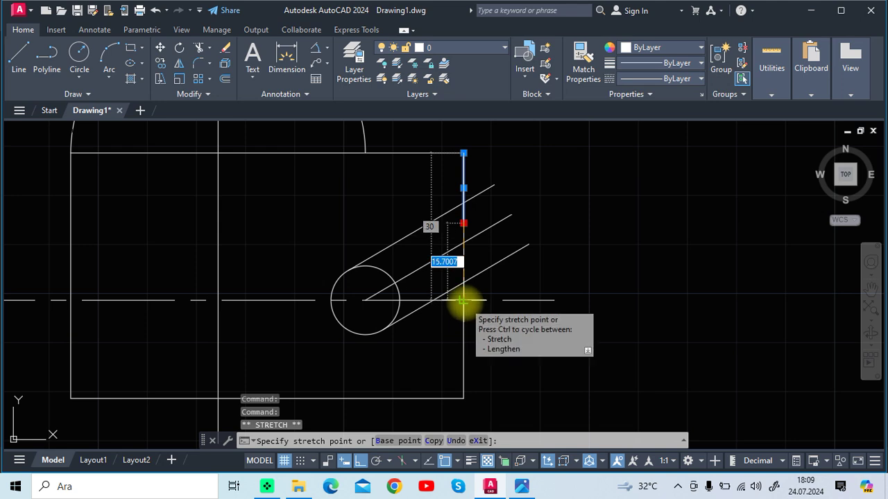
pyautogui.press('Escape')
pyautogui.press('Escape')
pyautogui.press('Escape')
pyautogui.scroll(-2, 526, 263)
pyautogui.write('tr')
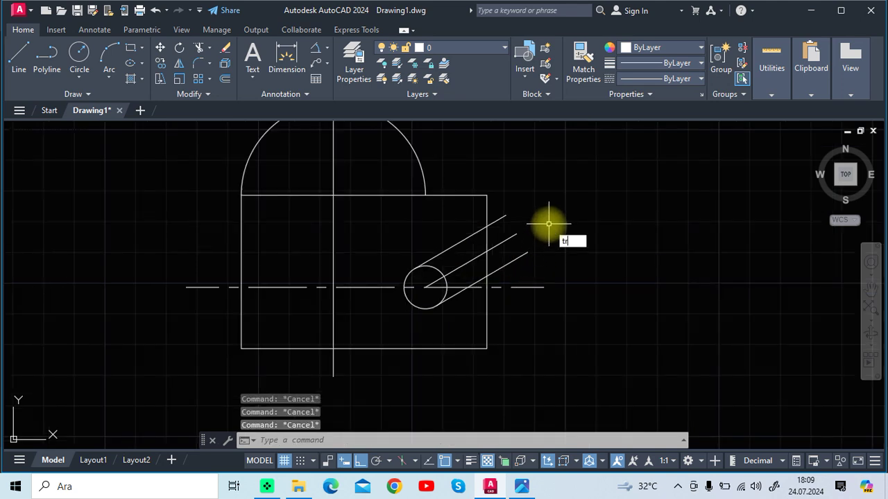
# Fence-trim the slanted lines' overhang and the right edge between them.
pyautogui.press('Return')
pyautogui.scroll(4, 456, 287)
pyautogui.scroll(-2, 521, 234)
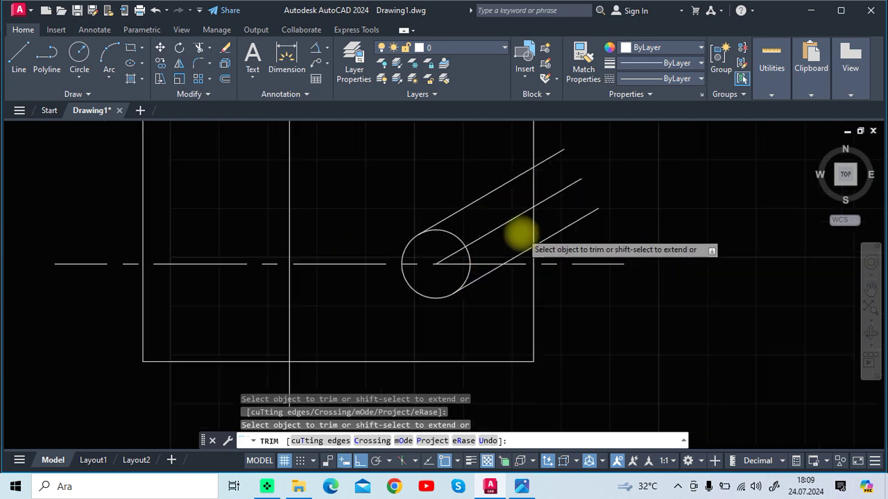
pyautogui.scroll(-2, 521, 234)
pyautogui.click(538, 170)
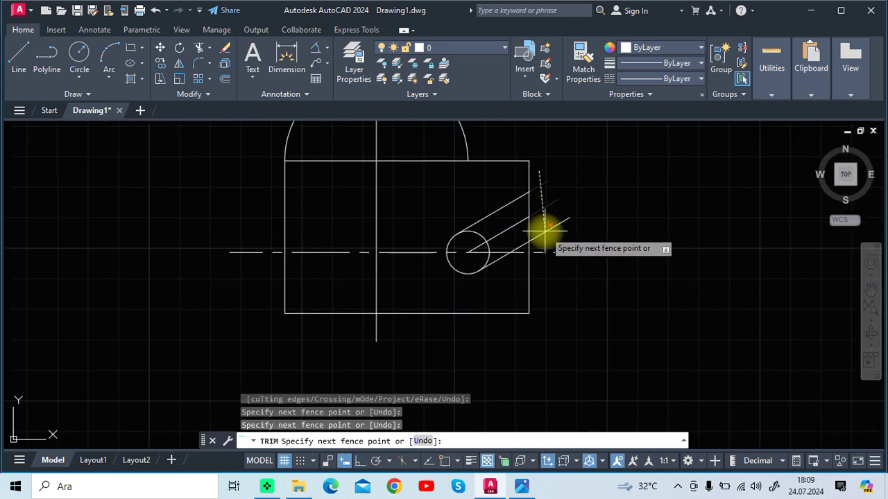
pyautogui.press('Return')
pyautogui.click(525, 206)
pyautogui.press('Return')
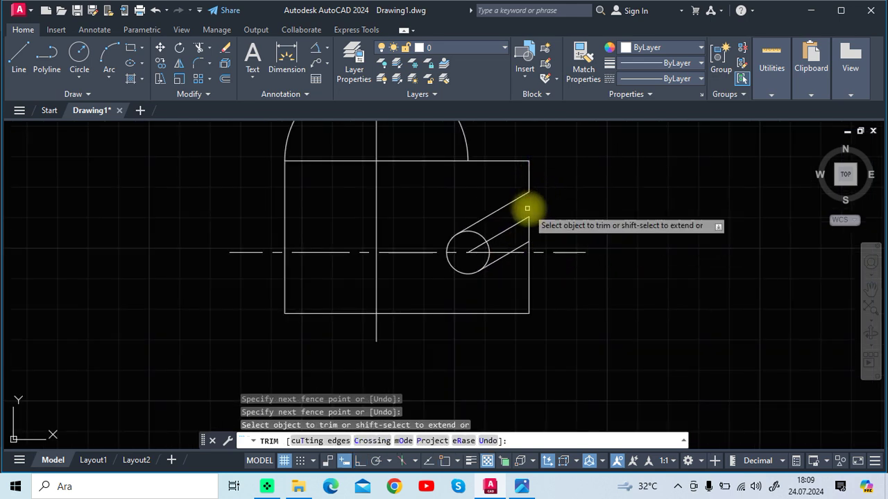
pyautogui.click(539, 220)
pyautogui.click(525, 222)
pyautogui.press('Return')
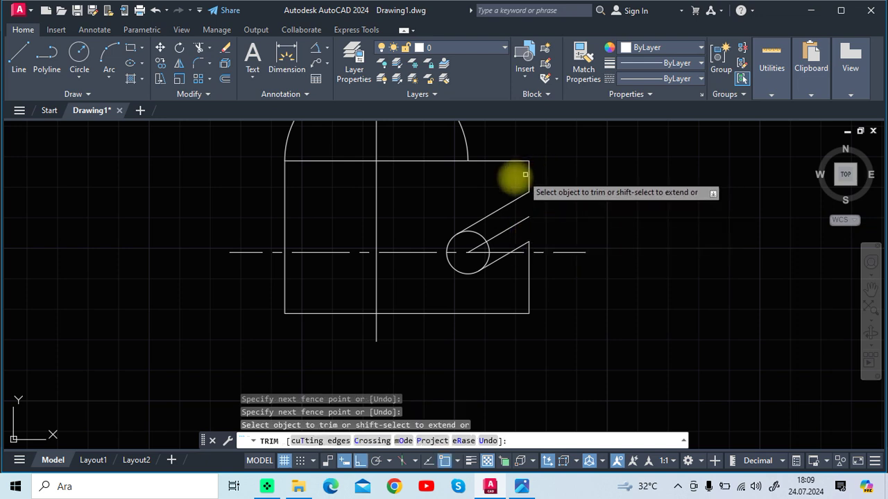
# Trim leftover segments and the circle's inner arcs to round the slot end, checking 3.png.
pyautogui.click(480, 232)
pyautogui.click(473, 241)
pyautogui.press('Return')
pyautogui.scroll(5, 491, 262)
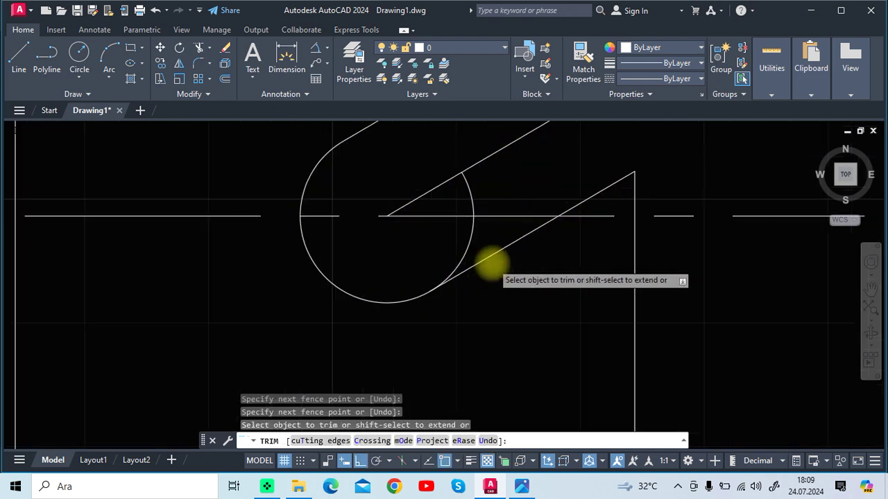
pyautogui.click(474, 188)
pyautogui.click(462, 203)
pyautogui.press('Return')
pyautogui.click(462, 222)
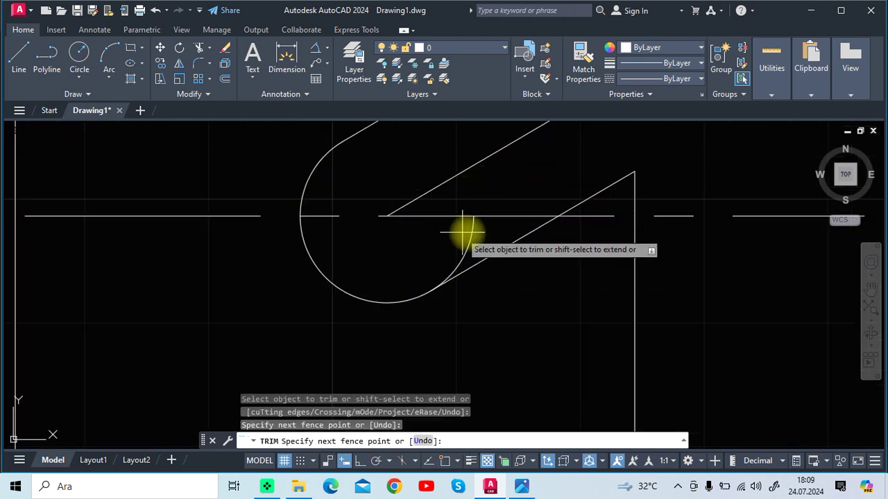
pyautogui.click(476, 232)
pyautogui.press('Return')
pyautogui.scroll(-2, 475, 239)
pyautogui.scroll(-1, 476, 201)
pyautogui.scroll(-1, 464, 187)
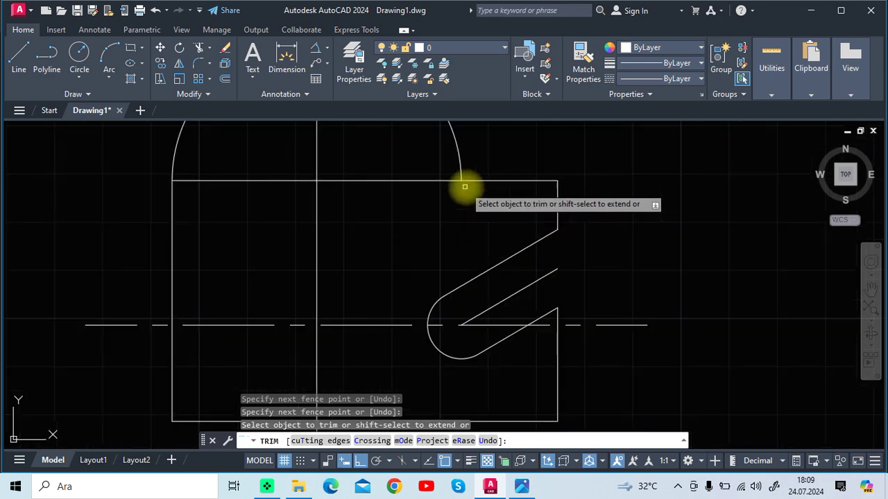
pyautogui.click(514, 487)
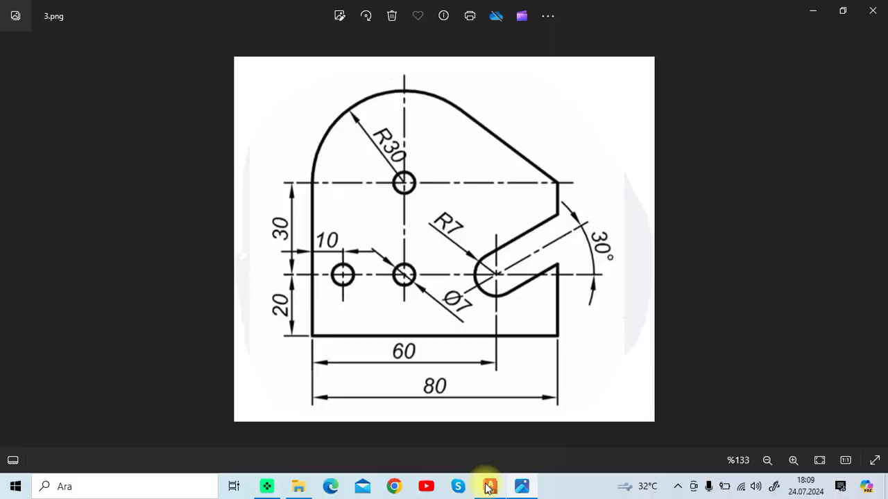
pyautogui.click(489, 488)
# Trim the horizontal line between the dome arcs and the short segment atop the right edge.
pyautogui.scroll(3, 434, 228)
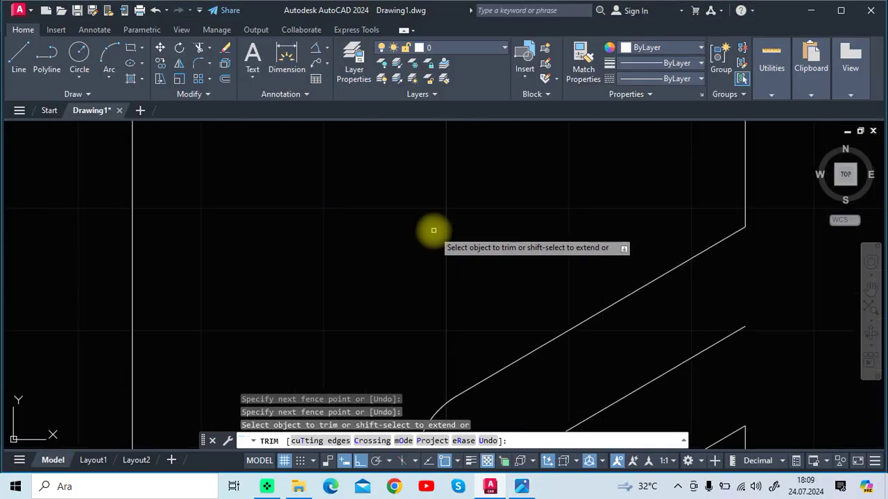
pyautogui.scroll(-3, 434, 229)
pyautogui.moveTo(416, 163)
pyautogui.mouseDown()
pyautogui.moveTo(294, 161)
pyautogui.moveTo(264, 202)
pyautogui.mouseUp()
pyautogui.scroll(-3, 510, 246)
pyautogui.scroll(1, 503, 238)
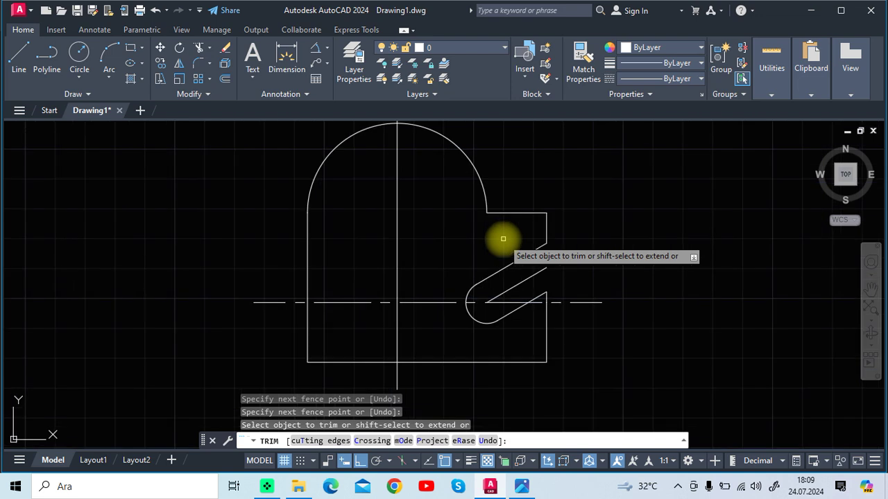
pyautogui.click(518, 213)
pyautogui.press('Escape')
pyautogui.press('Escape')
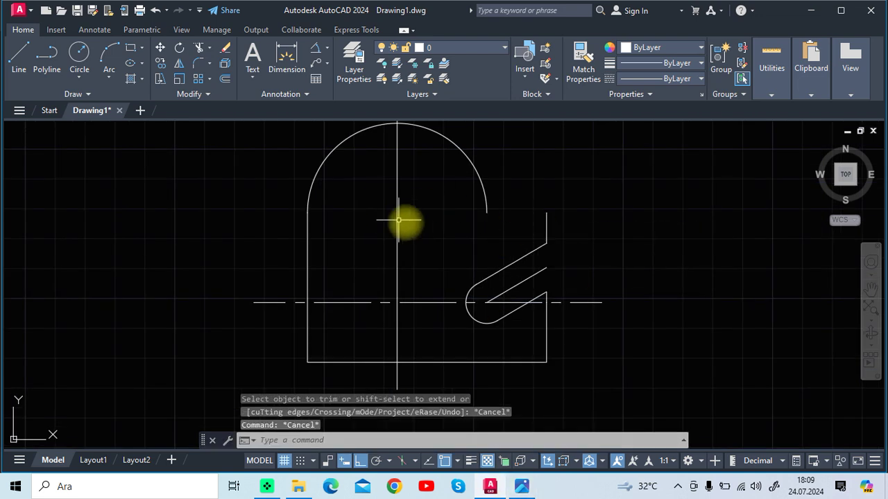
pyautogui.press('Escape')
# Draw a line from the right edge's top end tangent to the dome arc.
pyautogui.click(19, 62)
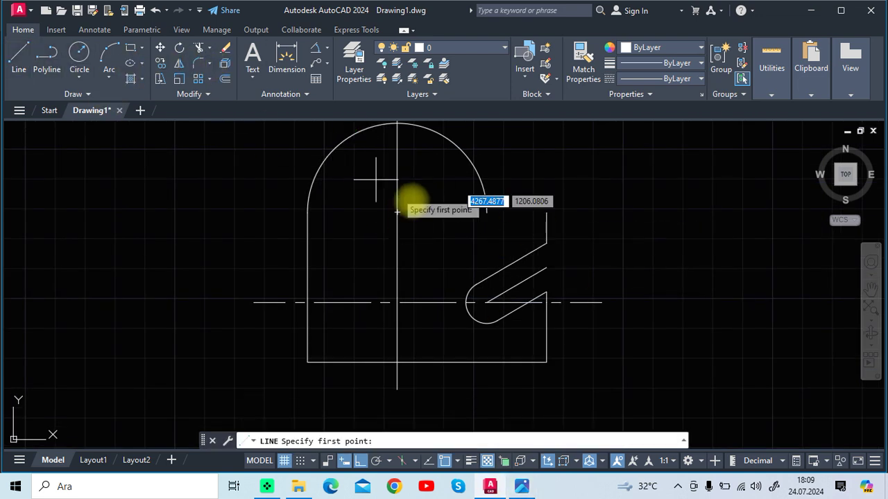
pyautogui.click(547, 213)
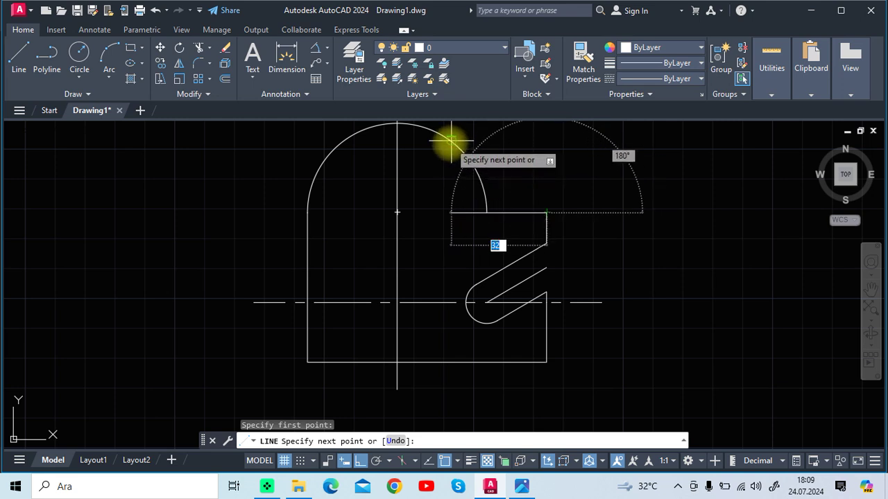
pyautogui.click(451, 141)
pyautogui.press('Escape')
pyautogui.press('Escape')
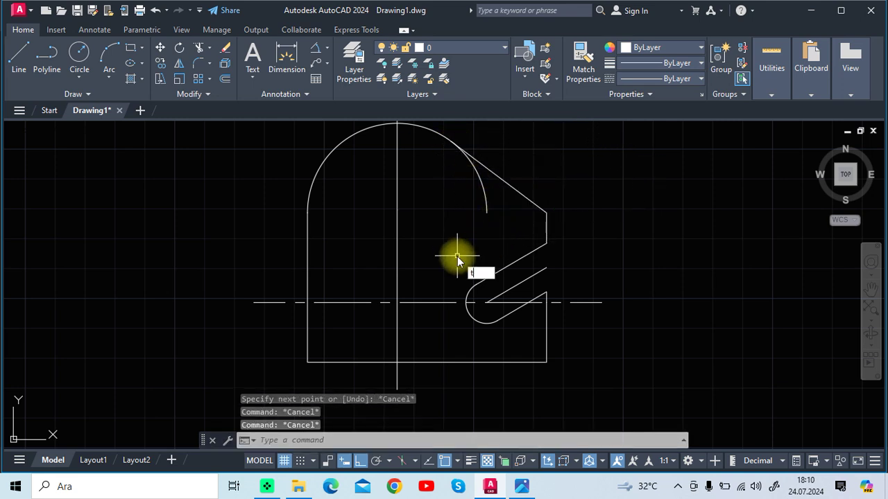
# Trim the dome arc beyond the new tangent line and compare against 3.png.
pyautogui.write('r')
pyautogui.press('Return')
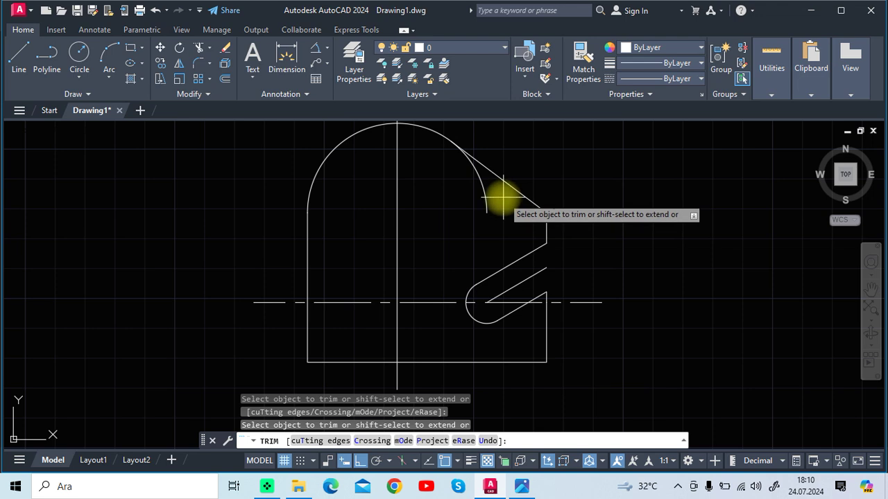
pyautogui.moveTo(503, 199); pyautogui.dragTo(481, 198)
pyautogui.scroll(-3, 455, 246)
pyautogui.press('Escape')
pyautogui.scroll(3, 458, 256)
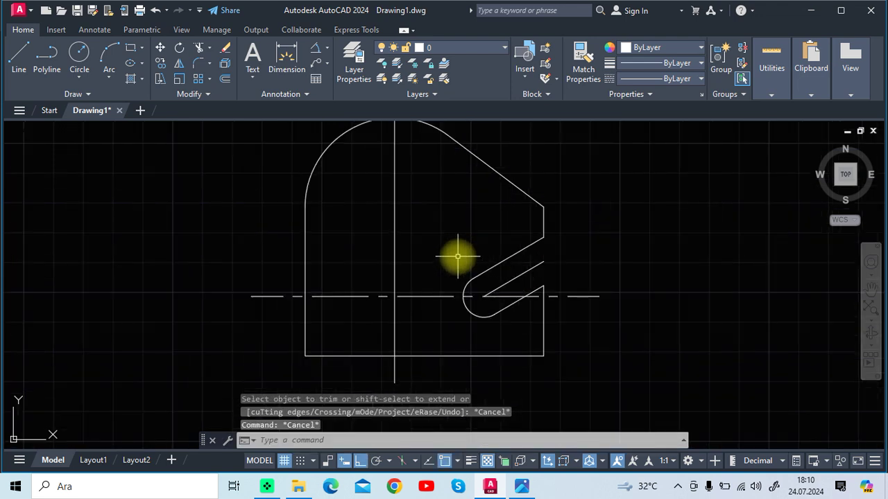
pyautogui.moveTo(457, 257); pyautogui.dragTo(440, 257, button='middle')
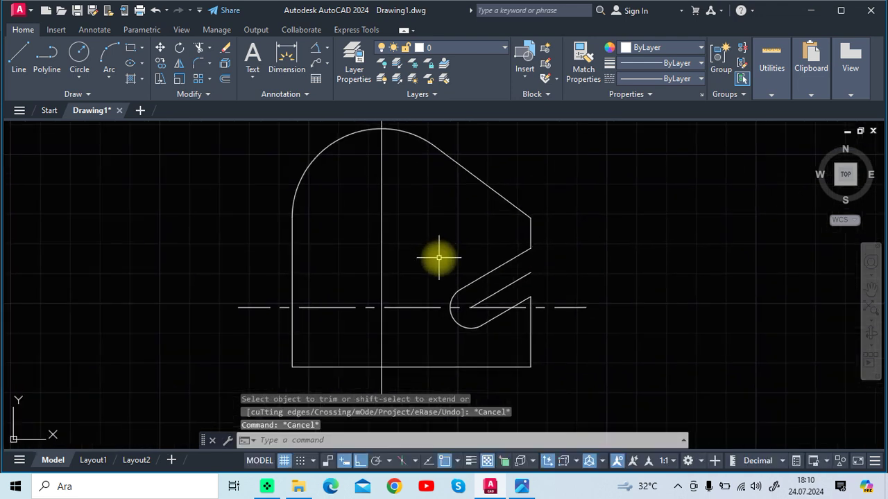
pyautogui.click(522, 487)
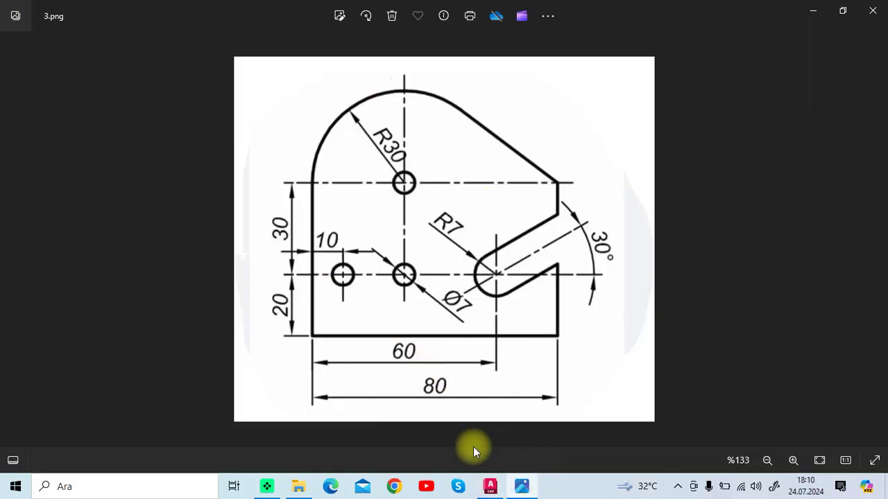
pyautogui.click(490, 487)
# Stretch both grips of the slot's 30° axis line beyond the slot ends.
pyautogui.click(516, 281)
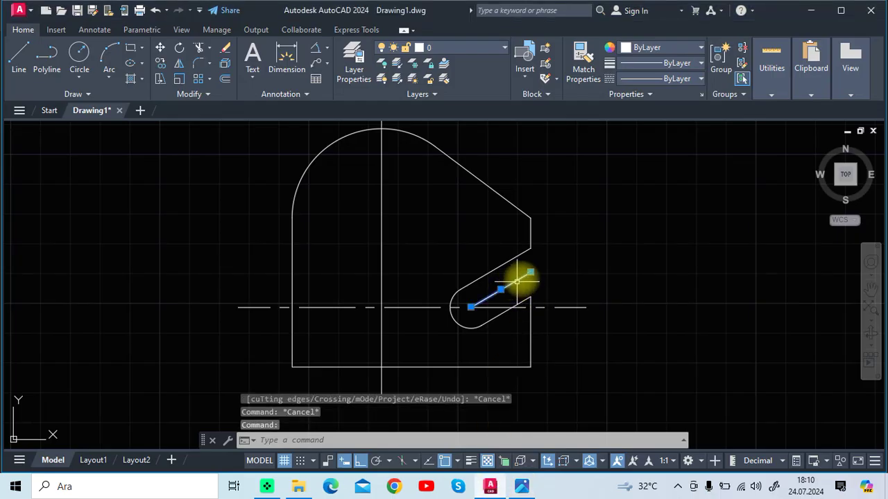
pyautogui.click(530, 272)
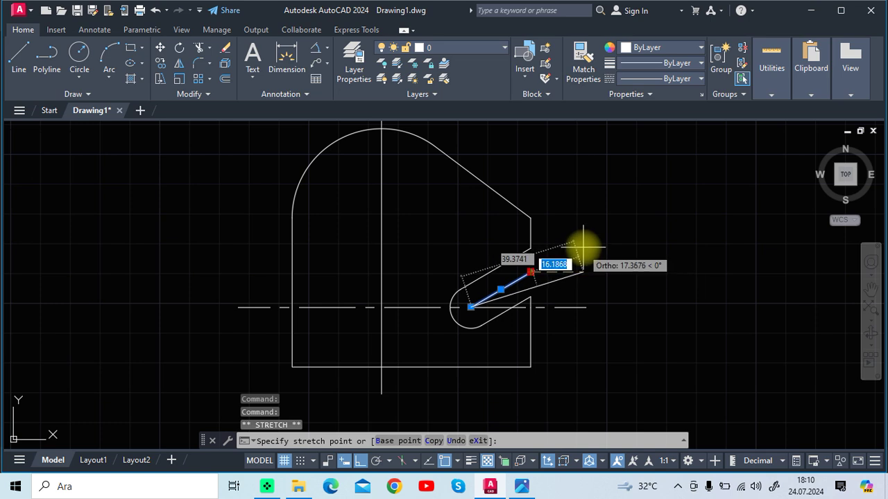
pyautogui.click(365, 461)
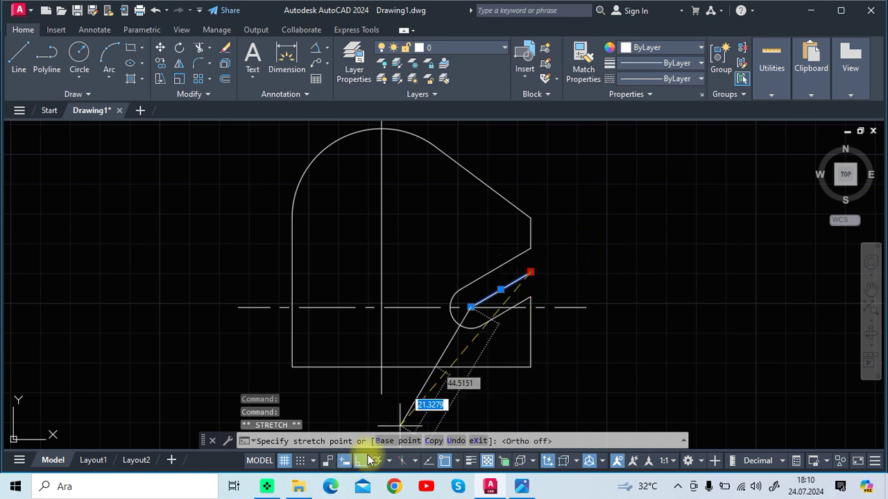
pyautogui.click(565, 252)
pyautogui.click(471, 308)
pyautogui.click(471, 307)
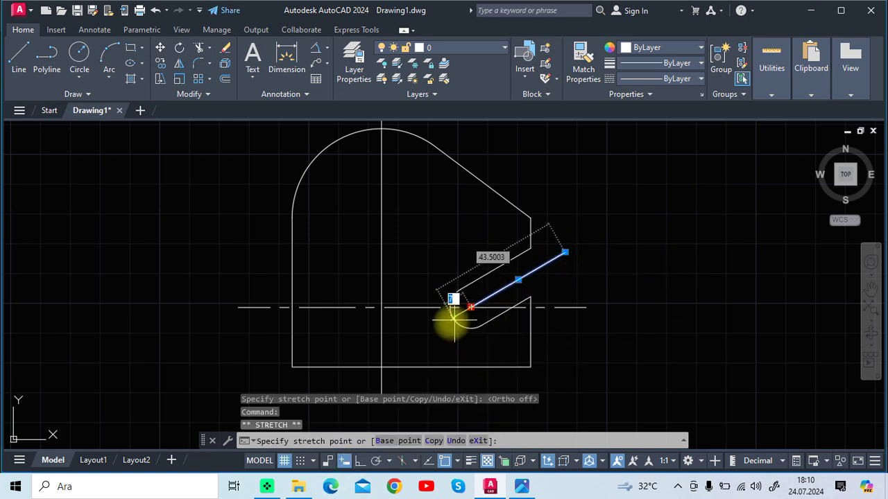
pyautogui.click(443, 324)
pyautogui.press('Escape')
pyautogui.press('Escape')
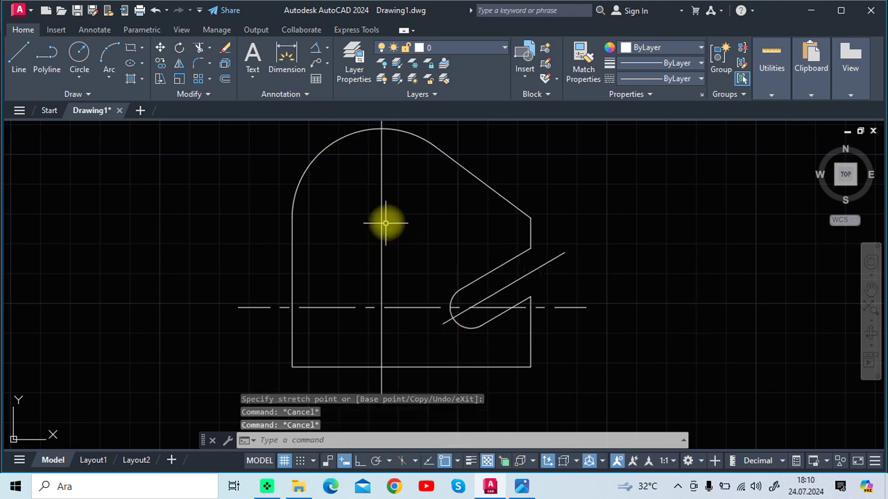
pyautogui.moveTo(394, 216); pyautogui.dragTo(392, 228, button='middle')
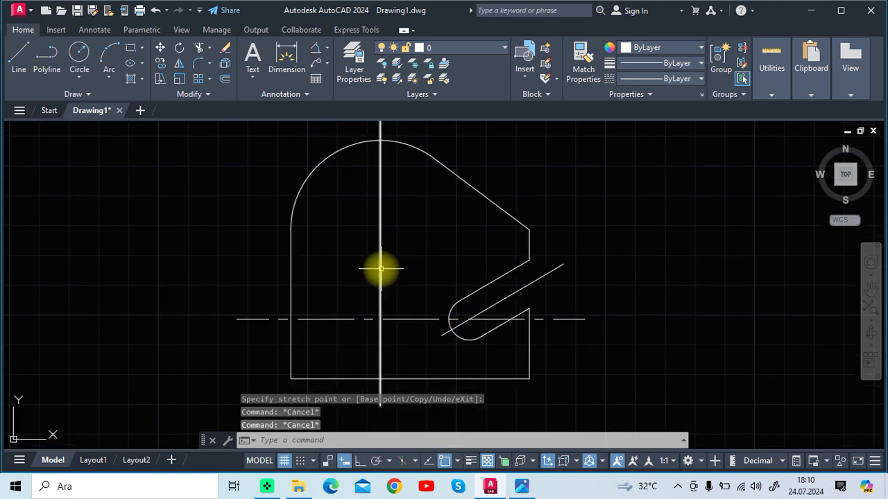
pyautogui.moveTo(390, 275); pyautogui.dragTo(389, 268, button='middle')
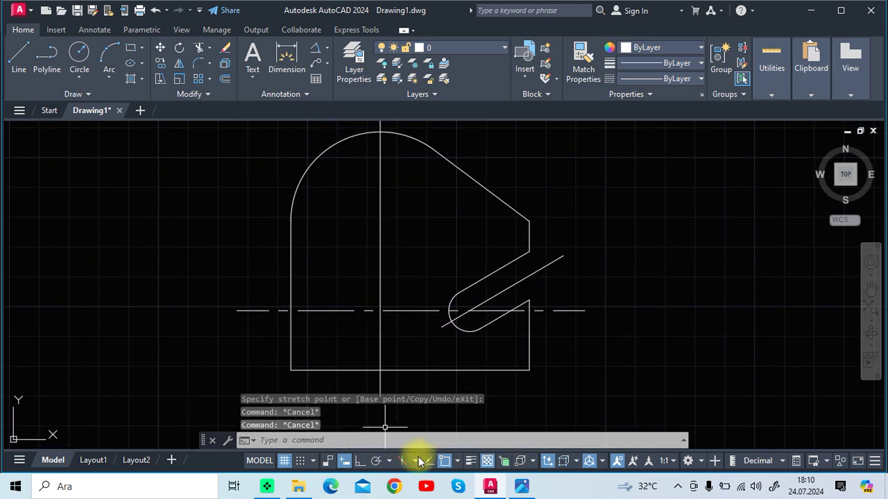
# Give the vertical axis line the CENTER2 linetype and check 3.png.
pyautogui.click(380, 276)
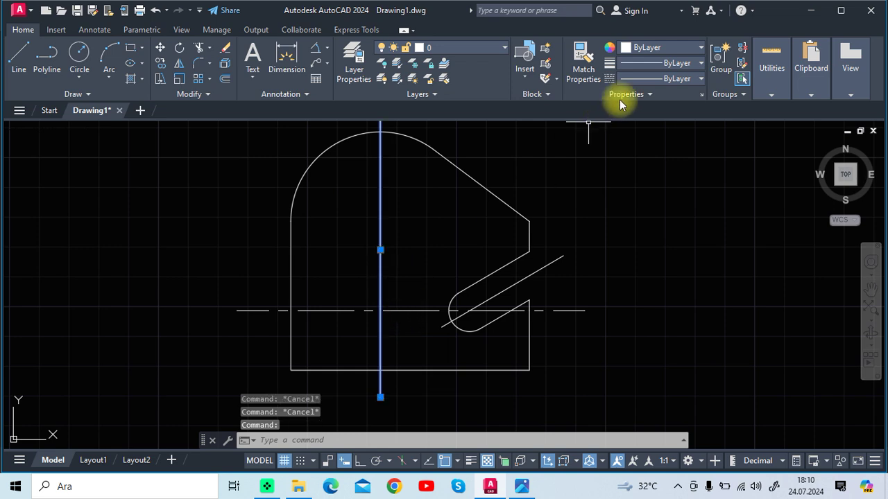
pyautogui.click(644, 79)
pyautogui.click(662, 127)
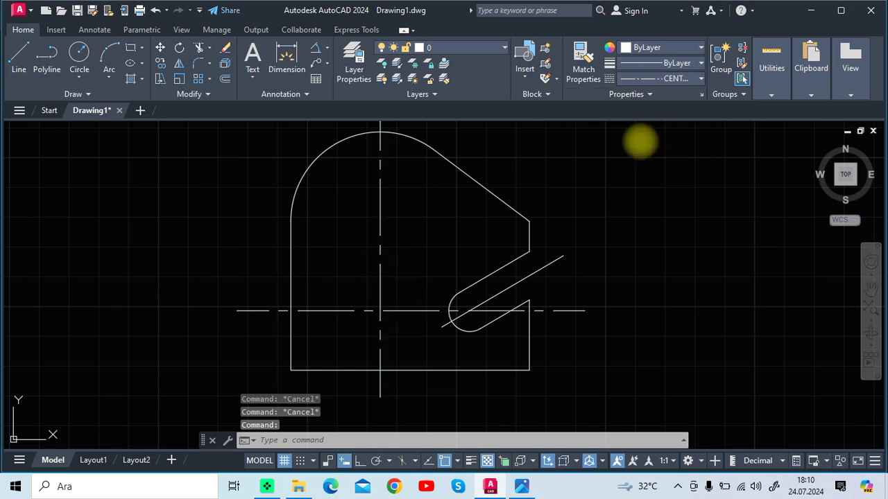
pyautogui.press('Escape')
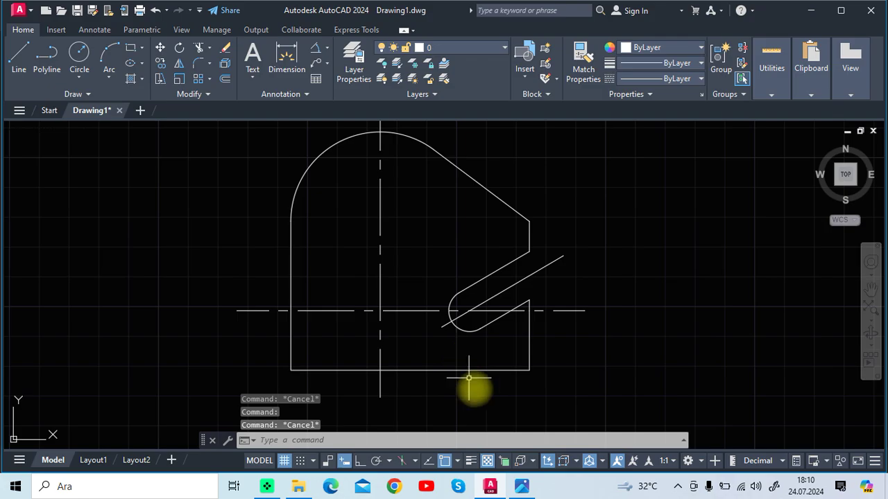
pyautogui.click(521, 487)
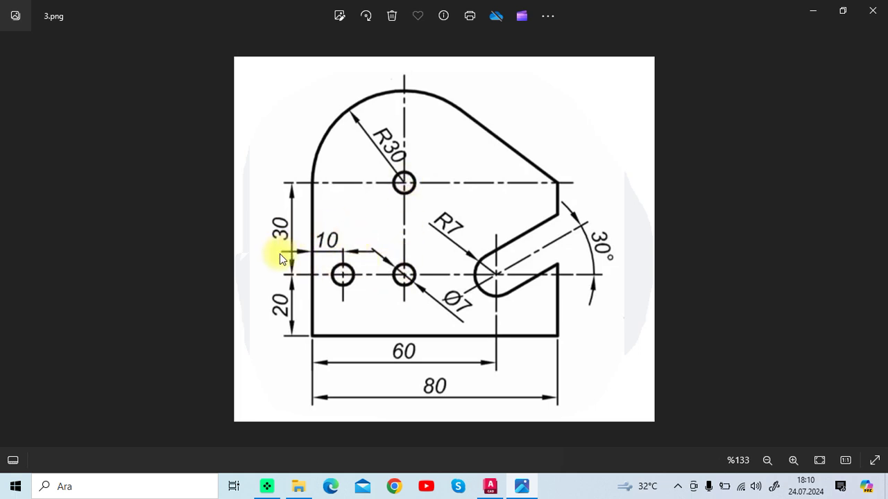
pyautogui.click(489, 488)
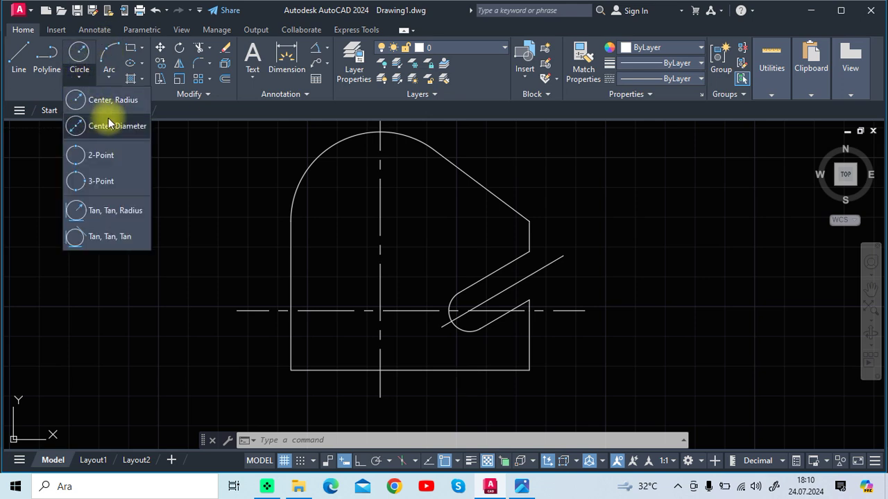
# Draw a diameter-7 circle centred on the vertical axis.
pyautogui.click(109, 123)
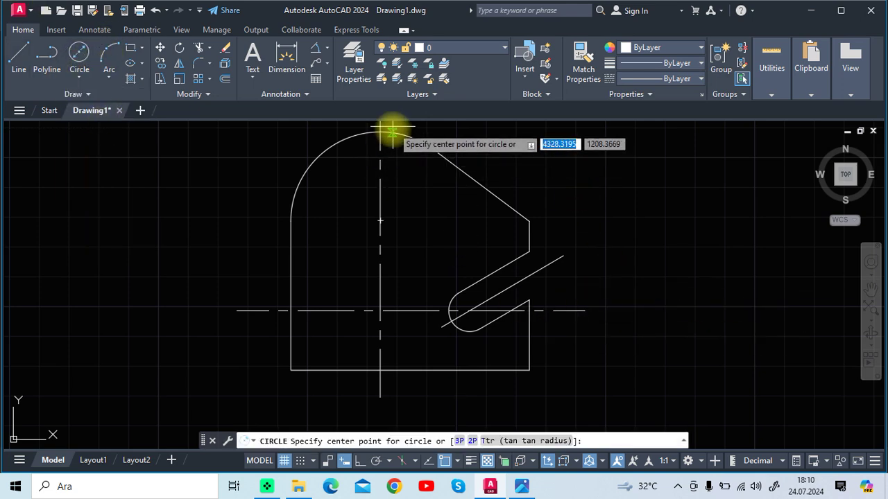
pyautogui.click(380, 220)
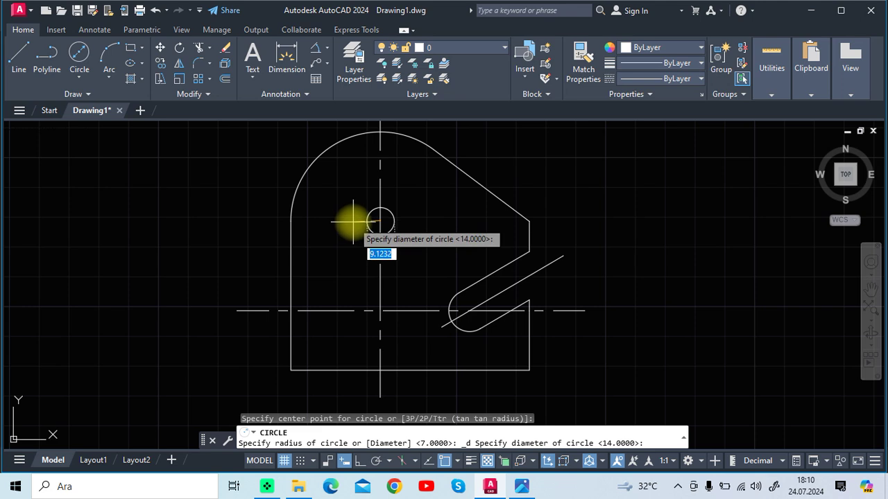
pyautogui.write('7')
pyautogui.press('Return')
pyautogui.press('Escape')
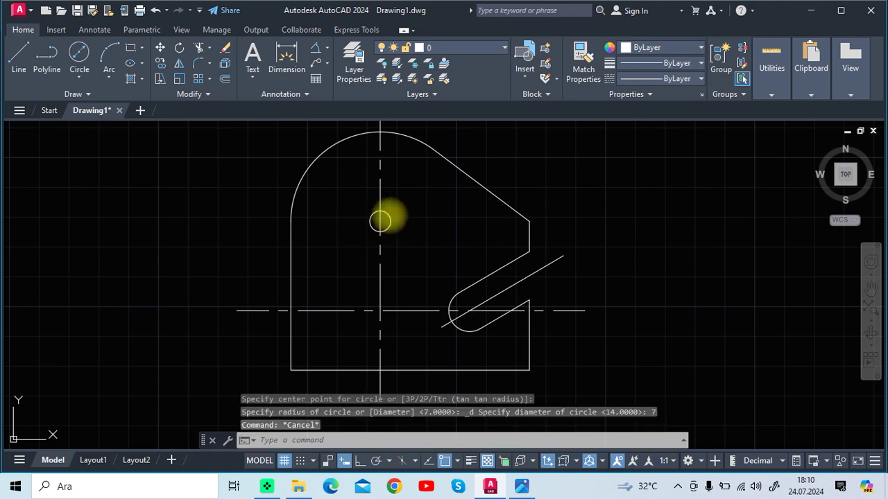
# Copy the Ø7 hole down to where the two axes cross.
pyautogui.click(388, 216)
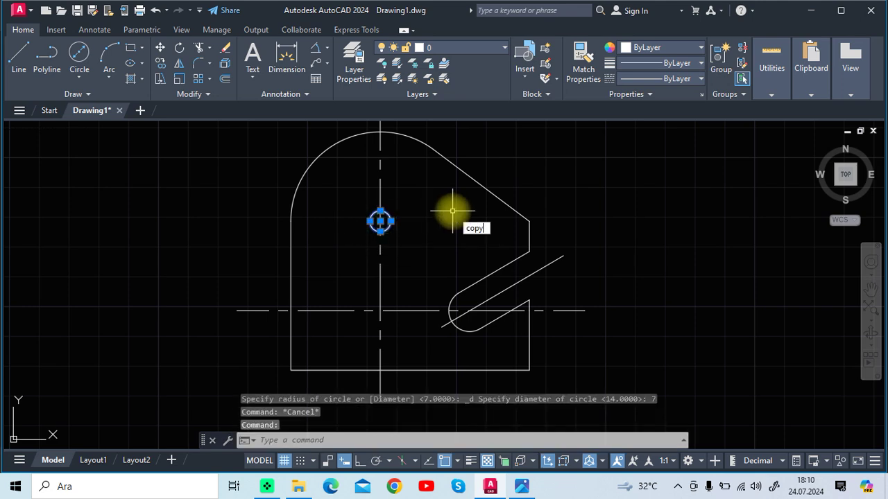
pyautogui.click(487, 241)
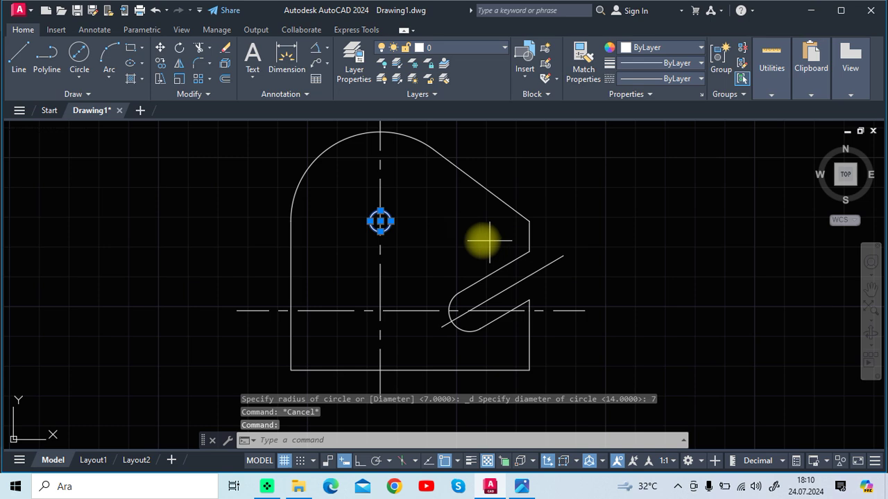
pyautogui.click(380, 221)
pyautogui.click(381, 310)
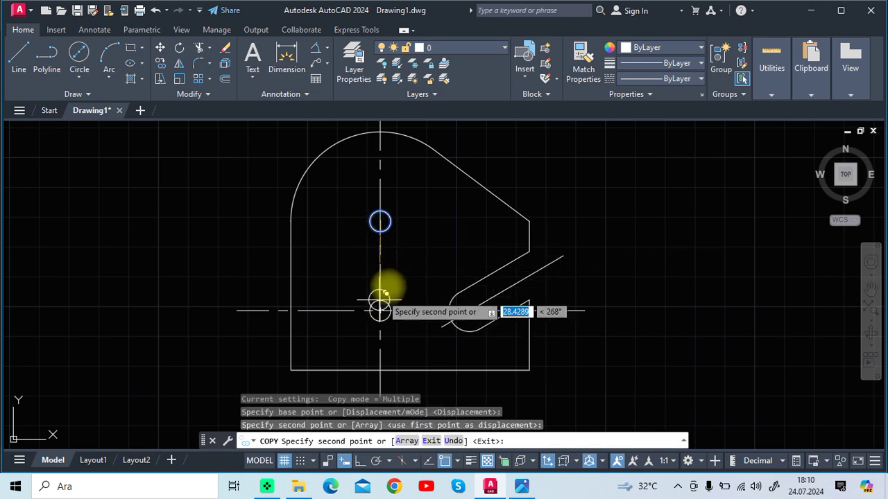
pyautogui.press('Escape')
pyautogui.write('cop')
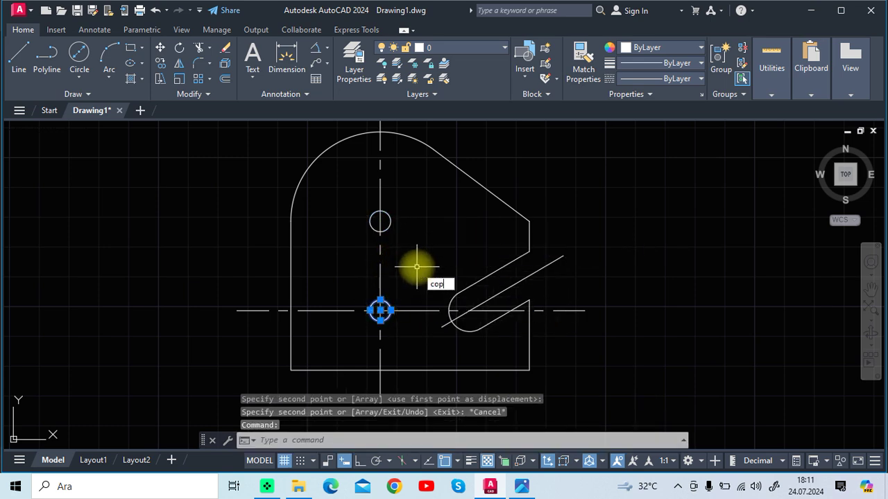
# With ortho on, copy the crossing hole 20 units to the left, then view 3.png.
pyautogui.write('y')
pyautogui.click(449, 296)
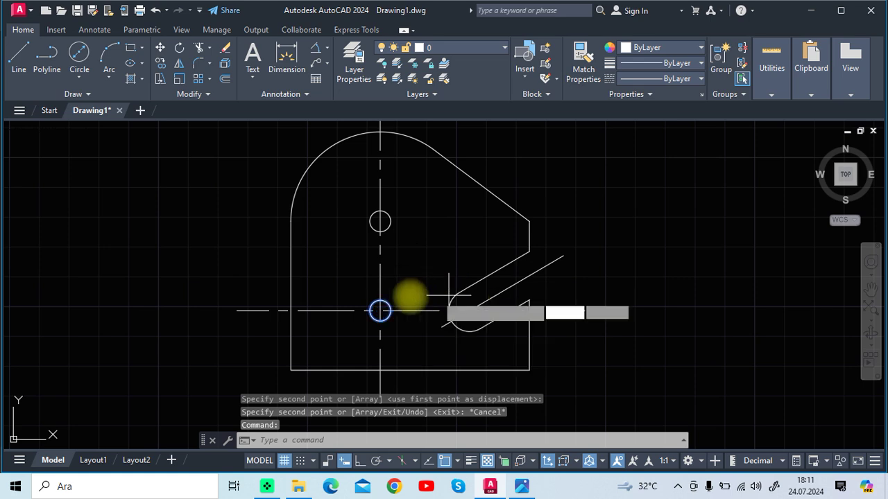
pyautogui.click(378, 311)
pyautogui.press('Escape')
pyautogui.press('Escape')
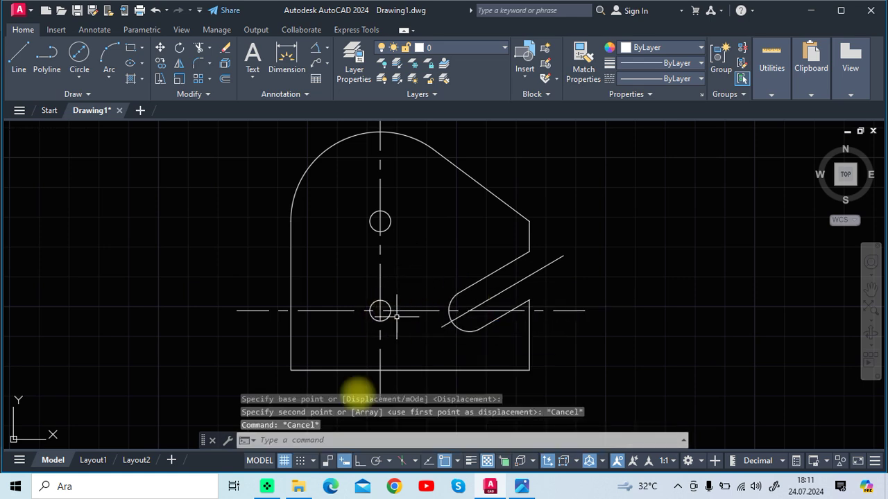
pyautogui.press('Escape')
pyautogui.click(345, 460)
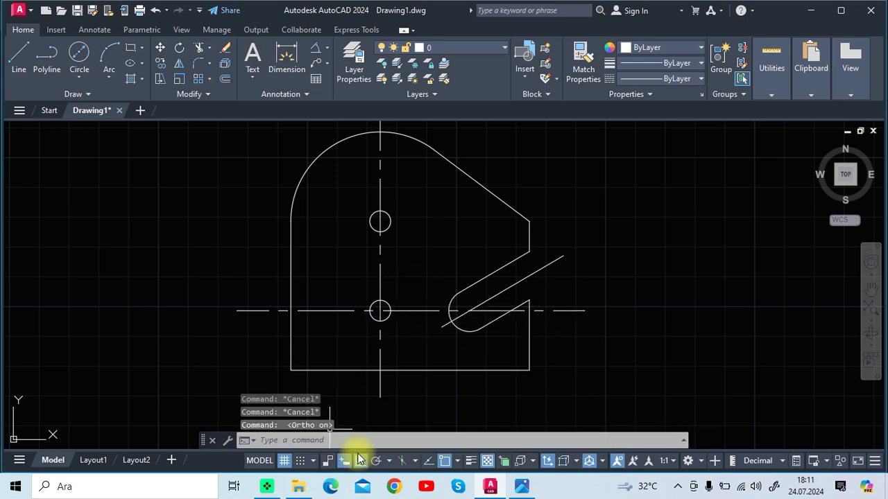
pyautogui.click(388, 304)
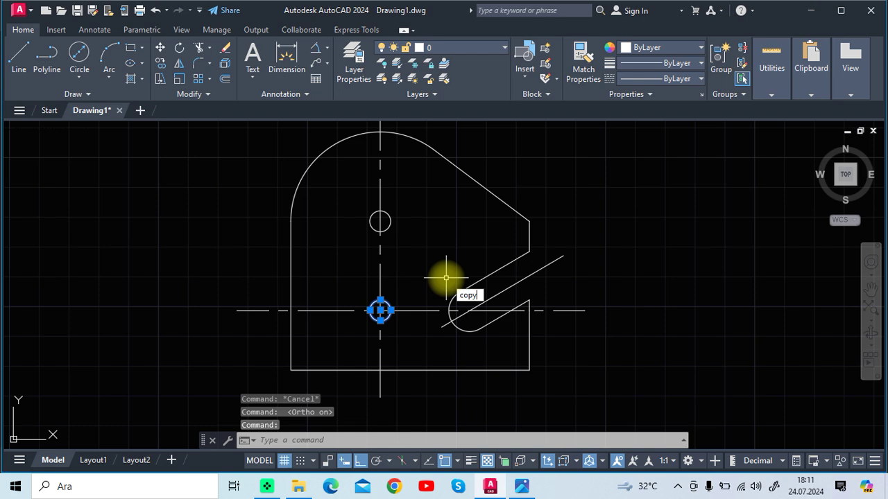
pyautogui.press('Return')
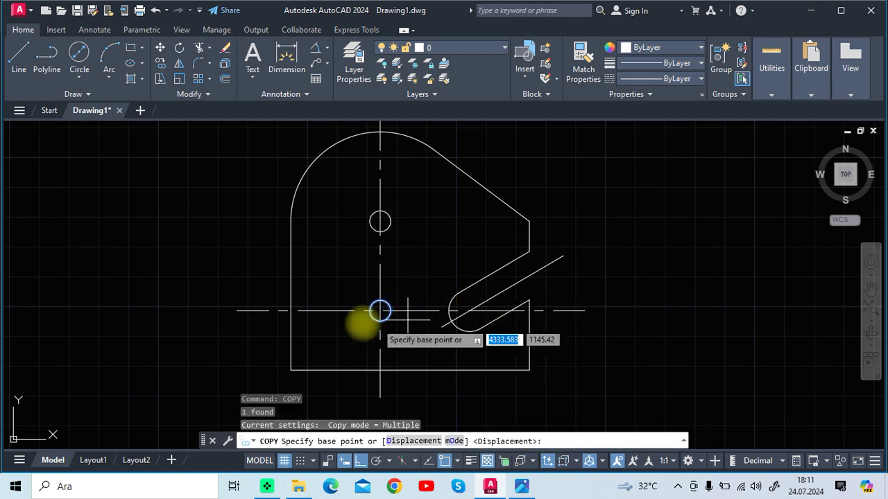
pyautogui.click(380, 310)
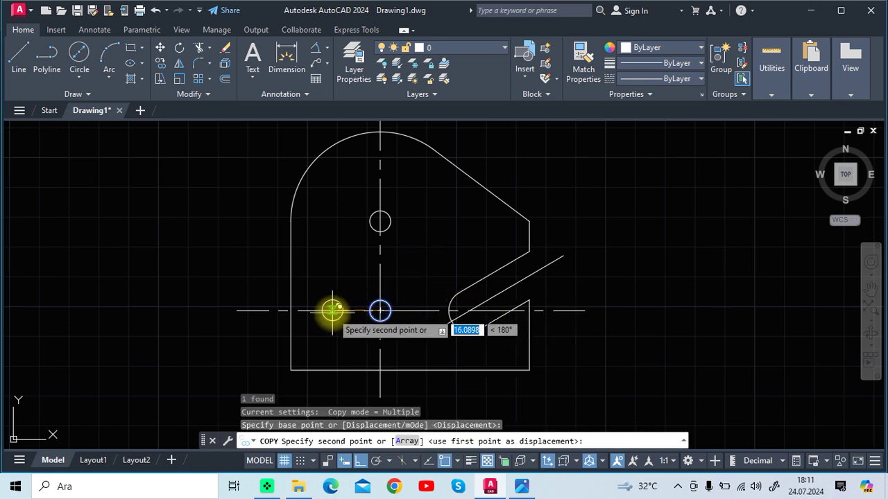
pyautogui.press('Return')
pyautogui.press('Escape')
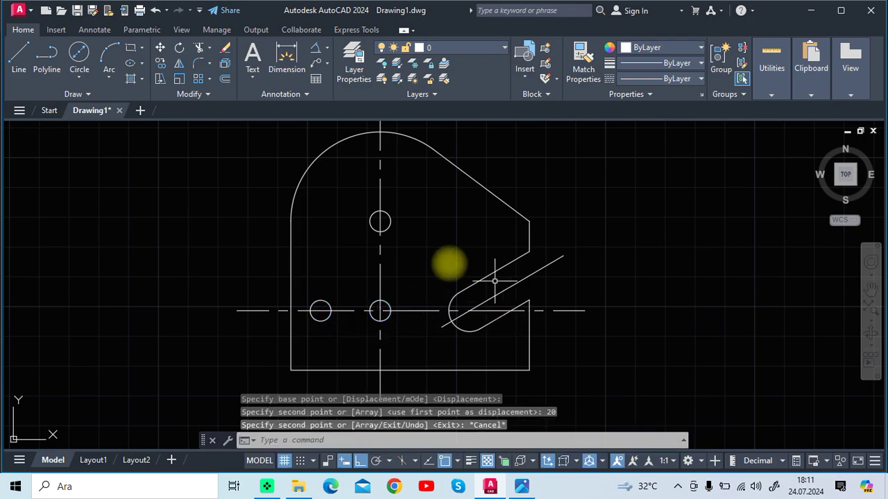
pyautogui.click(521, 487)
# Zoom into 3.png around the R30 area, then return to Drawing1.dwg.
pyautogui.scroll(1, 340, 277)
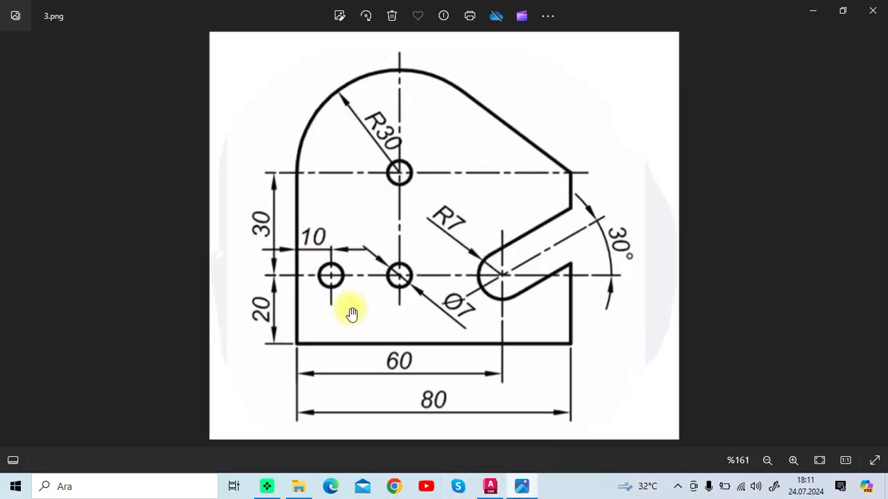
pyautogui.scroll(2, 347, 292)
pyautogui.scroll(3, 347, 243)
pyautogui.moveTo(347, 228); pyautogui.dragTo(350, 271)
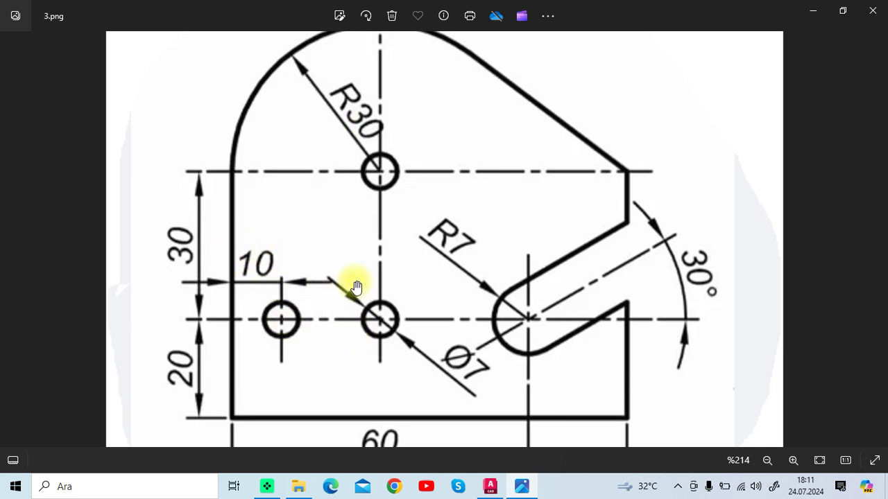
pyautogui.scroll(-1, 355, 286)
pyautogui.click(490, 487)
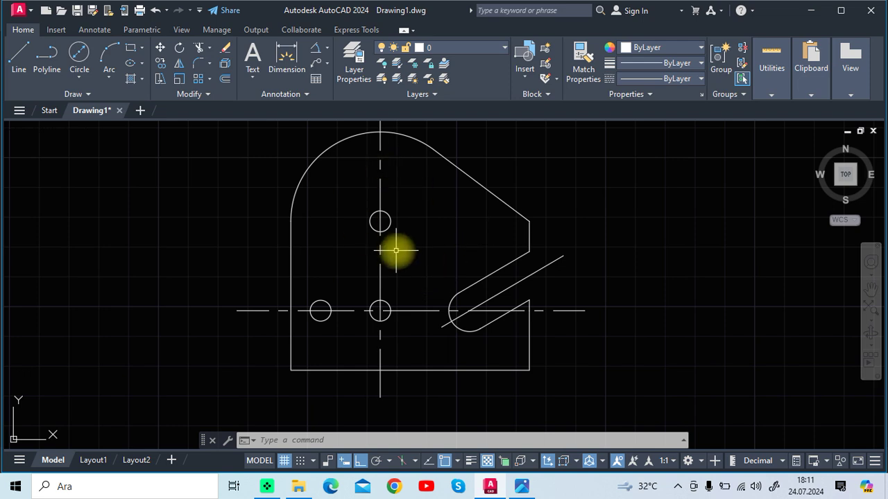
# Add vertical dimensions 20 on the left edge and 30 between the hole centres.
pyautogui.moveTo(397, 251); pyautogui.dragTo(406, 262, button='middle')
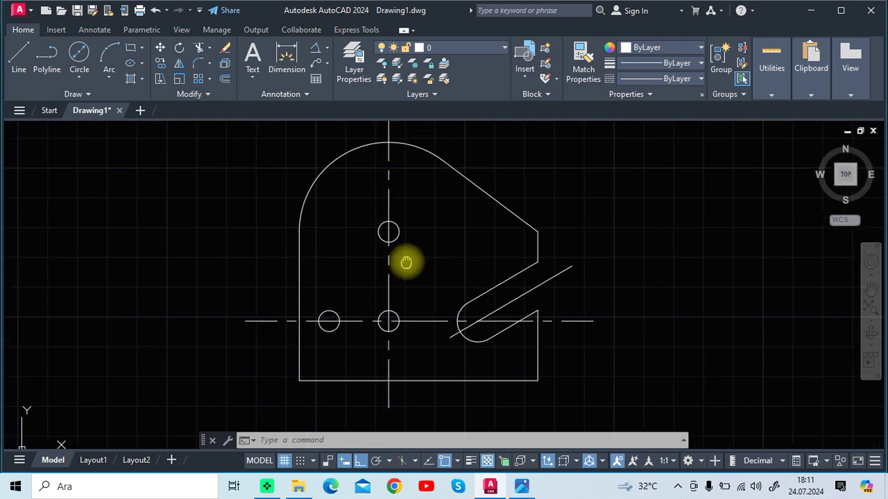
pyautogui.click(286, 63)
pyautogui.click(299, 321)
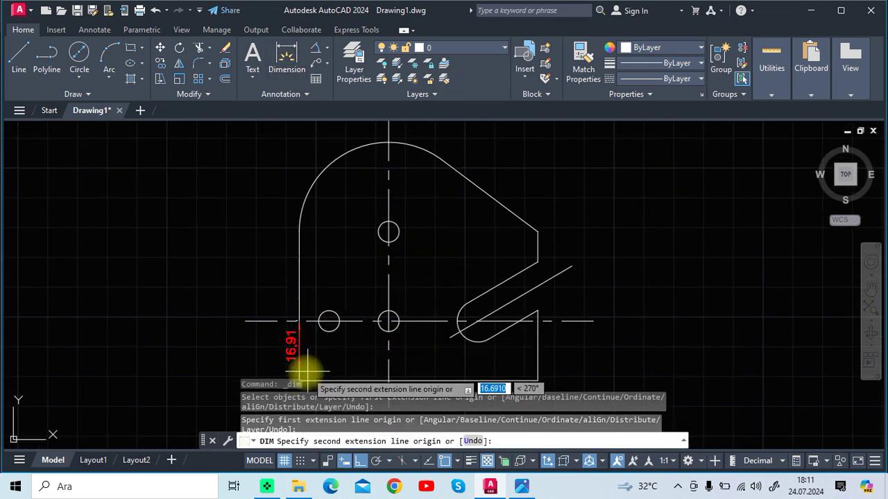
pyautogui.moveTo(356, 278); pyautogui.dragTo(363, 197, button='middle')
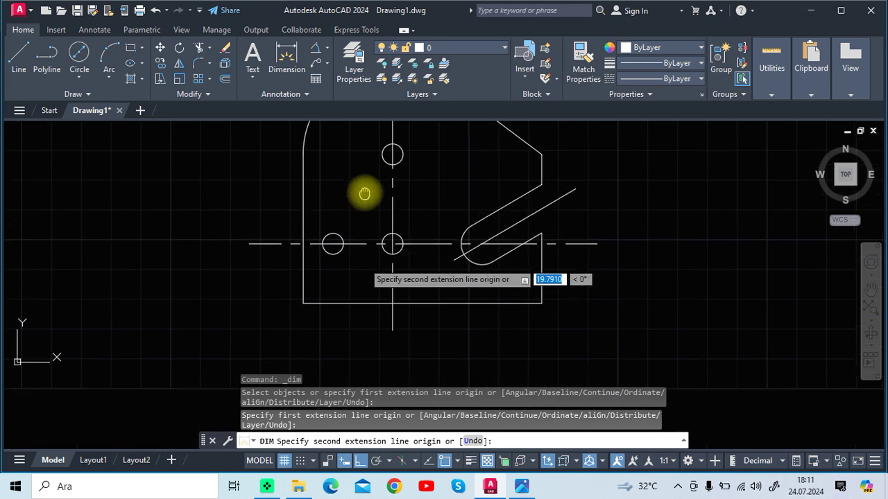
pyautogui.click(302, 304)
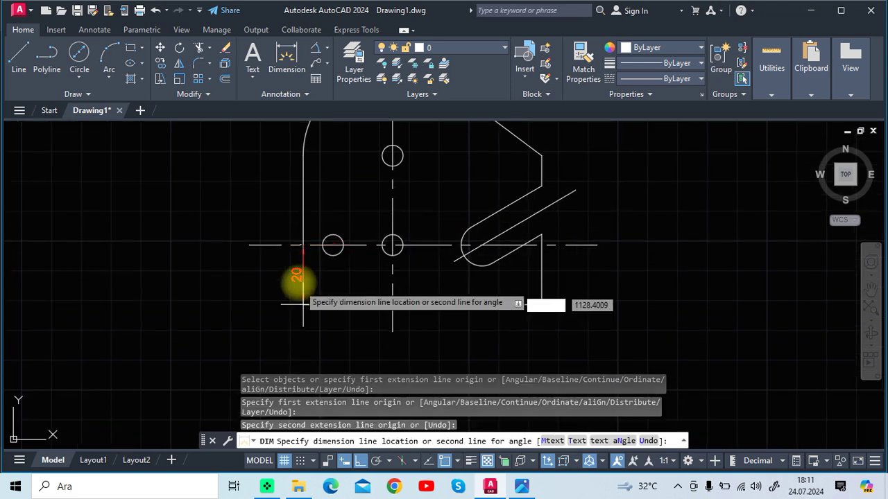
pyautogui.click(258, 276)
pyautogui.click(285, 64)
pyautogui.moveTo(368, 215); pyautogui.dragTo(370, 248, button='middle')
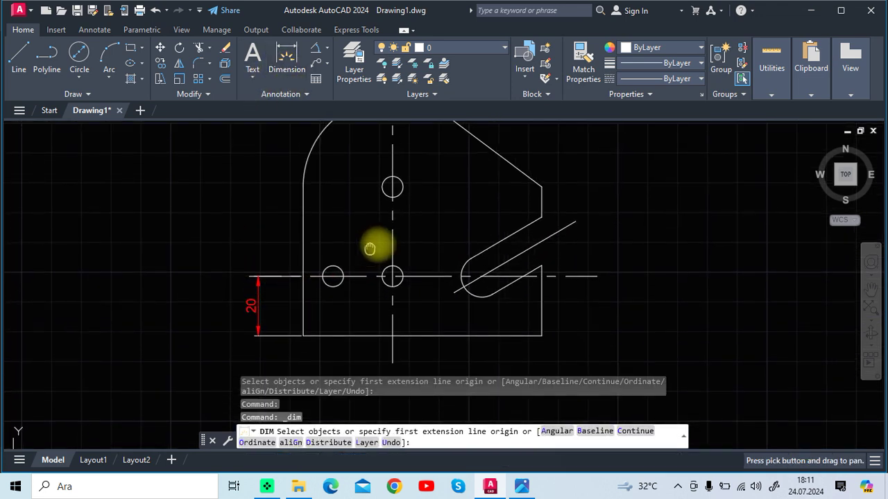
pyautogui.click(392, 188)
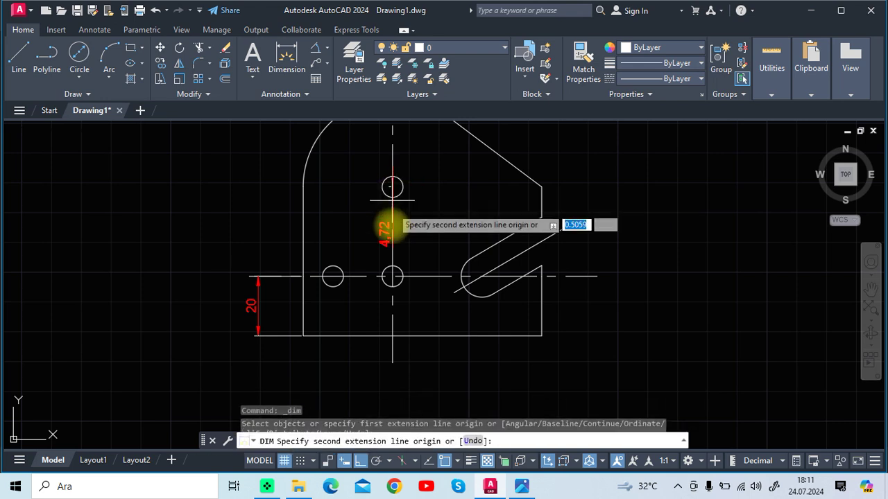
pyautogui.click(391, 276)
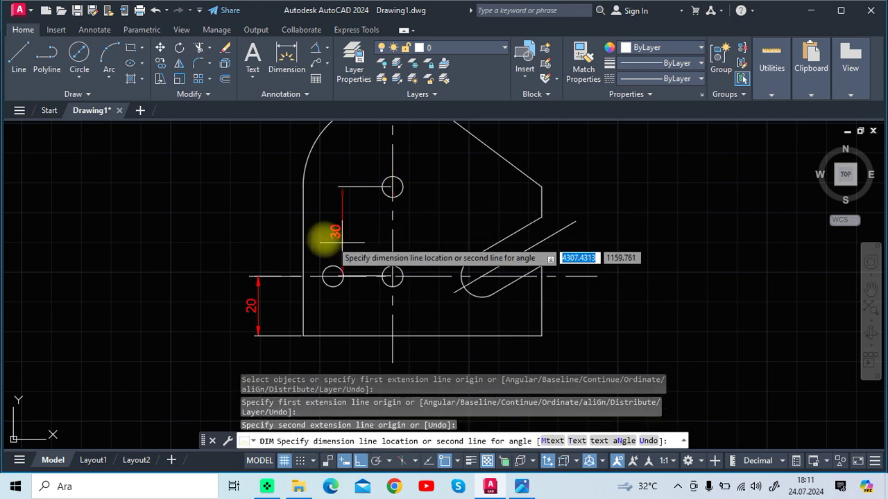
pyautogui.click(260, 237)
# Add horizontal dimensions 80 along the bottom, 60 to the slot end and 10 to the left hole.
pyautogui.click(281, 66)
pyautogui.moveTo(439, 326)
pyautogui.mouseDown(button='middle')
pyautogui.moveTo(437, 285)
pyautogui.moveTo(424, 280)
pyautogui.mouseUp(button='middle')
pyautogui.click(289, 289)
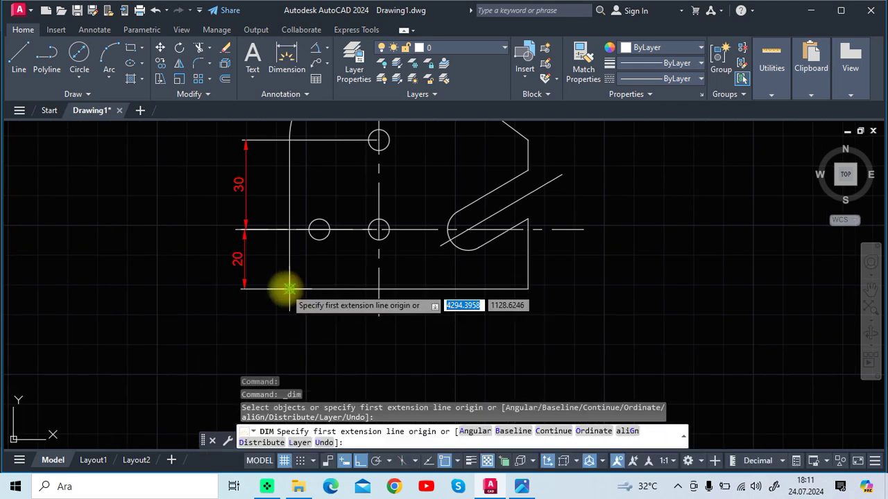
pyautogui.click(528, 288)
pyautogui.click(399, 349)
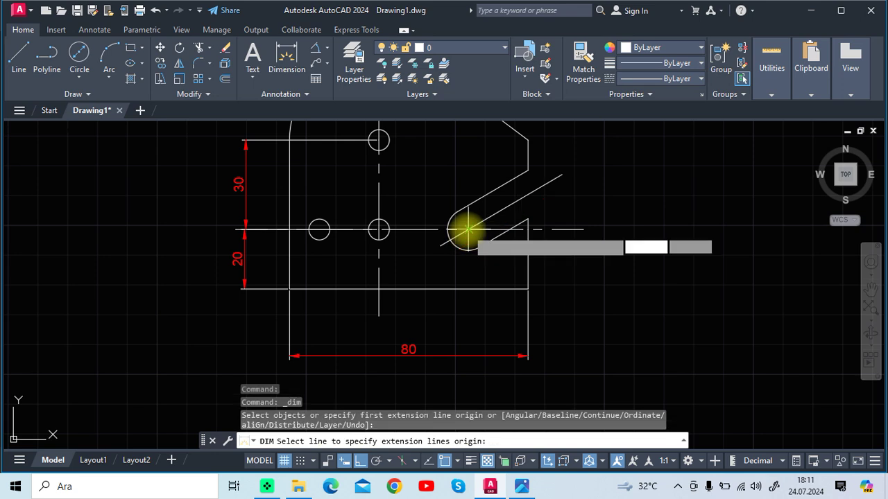
pyautogui.click(319, 230)
pyautogui.write('60')
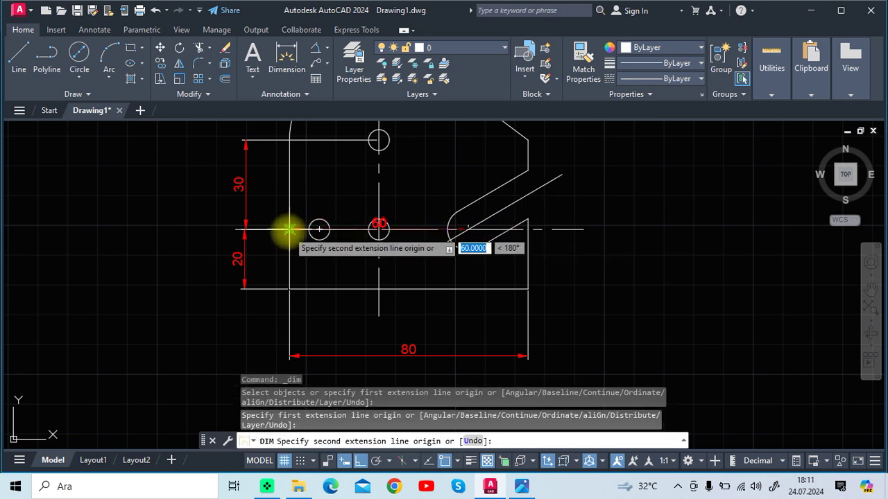
pyautogui.press('Return')
pyautogui.click(378, 312)
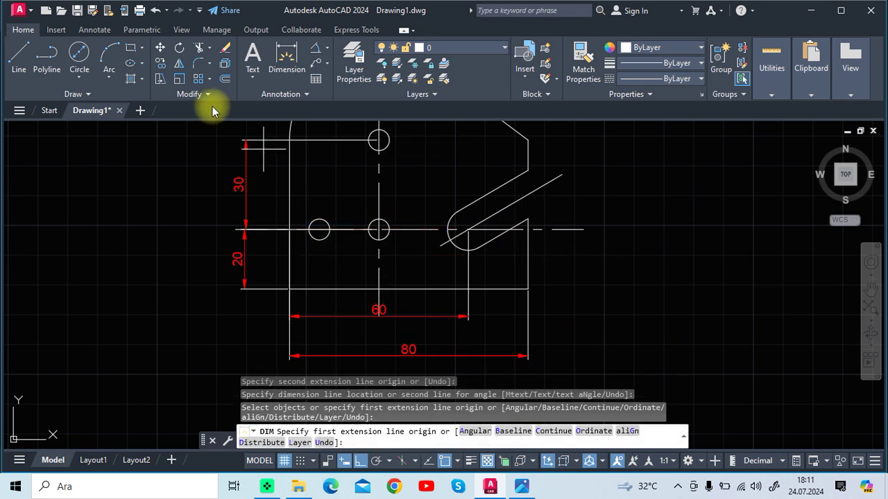
pyautogui.moveTo(402, 228)
pyautogui.mouseDown(button='middle')
pyautogui.moveTo(396, 298)
pyautogui.moveTo(398, 239)
pyautogui.mouseUp(button='middle')
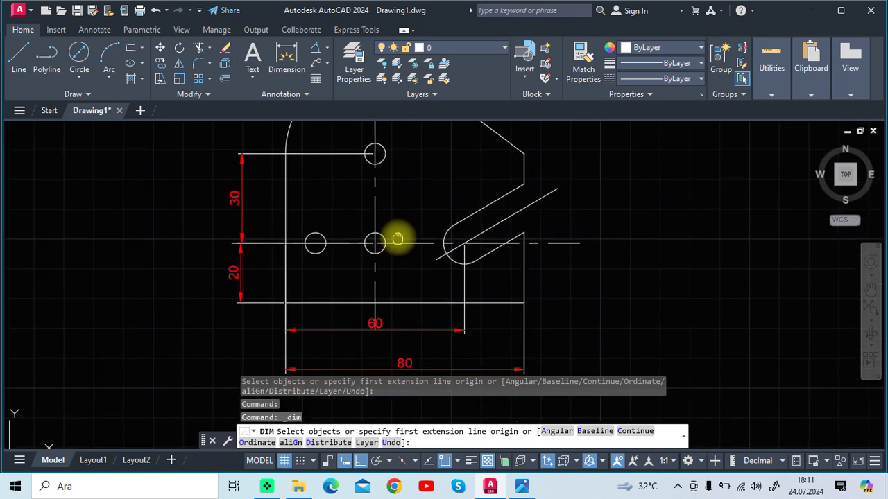
pyautogui.click(315, 243)
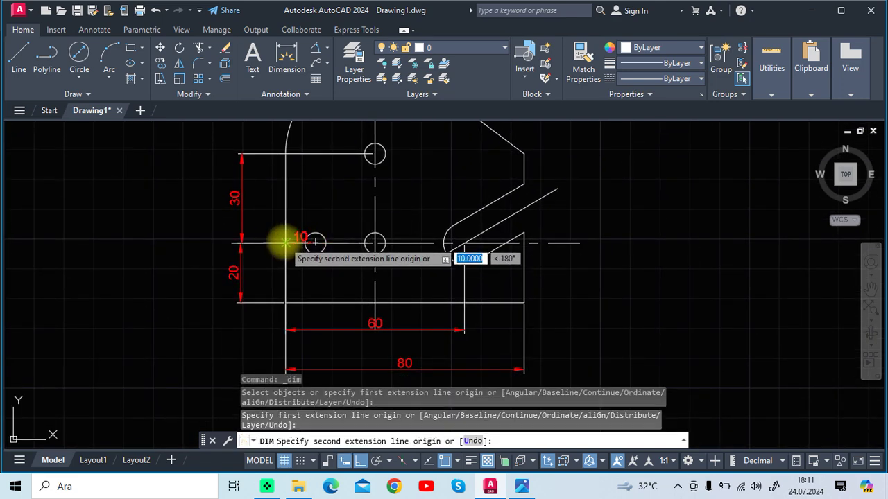
pyautogui.click(284, 243)
pyautogui.click(299, 209)
# Place a 30° angular dimension between the slanted slot axis and horizontal centreline.
pyautogui.scroll(-2, 391, 277)
pyautogui.press('Escape')
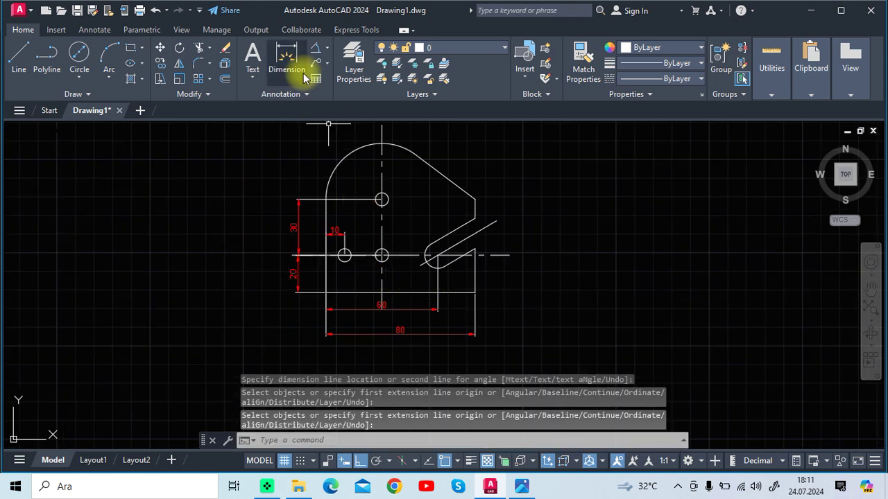
pyautogui.click(328, 53)
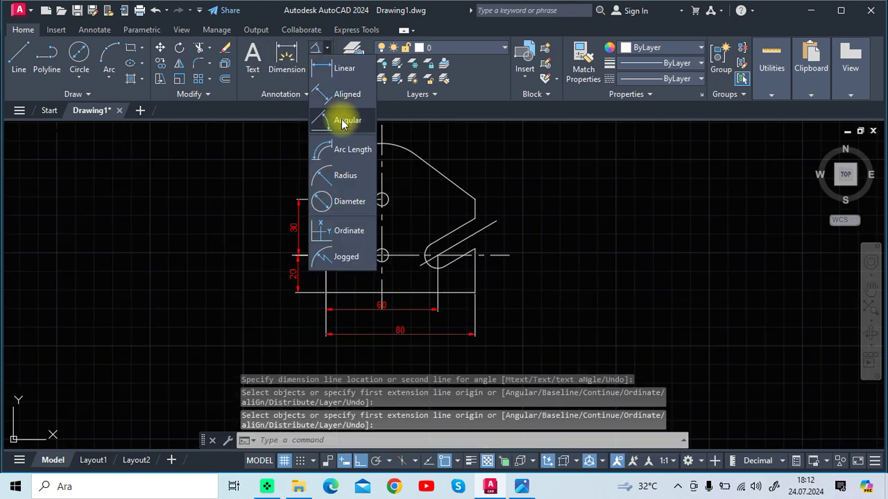
pyautogui.click(340, 118)
pyautogui.scroll(2, 461, 262)
pyautogui.scroll(2, 460, 262)
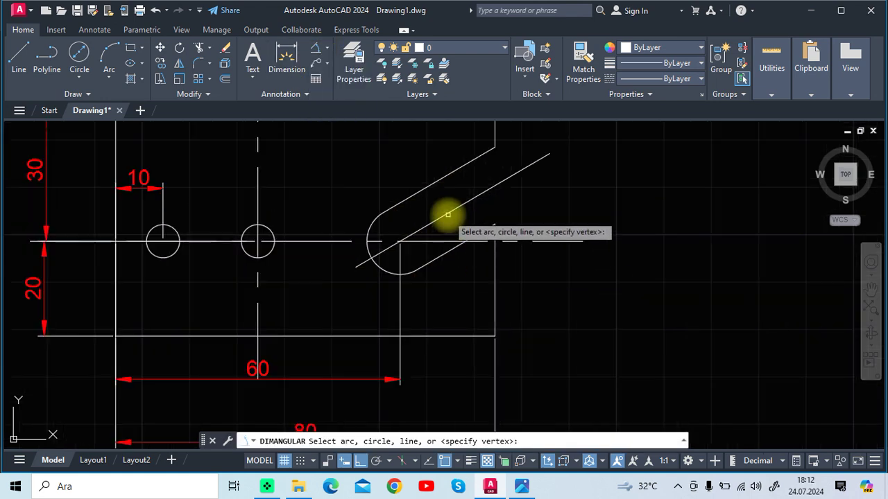
pyautogui.click(446, 213)
pyautogui.click(513, 240)
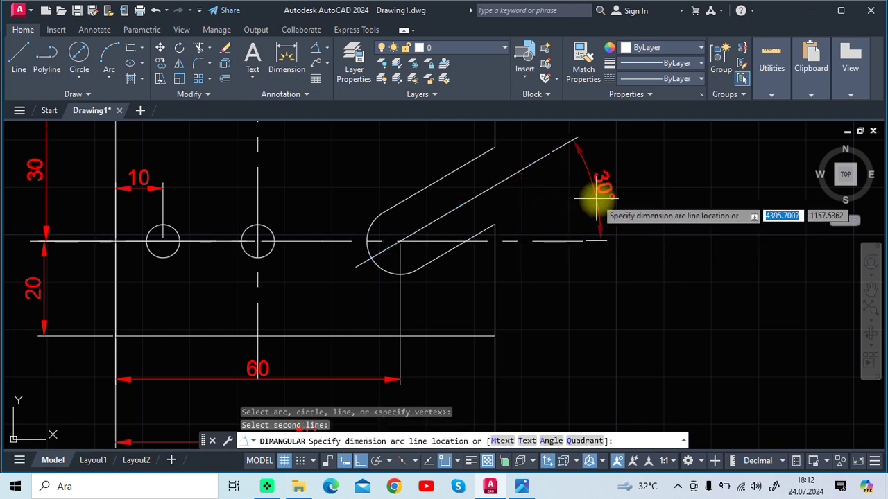
pyautogui.click(596, 192)
pyautogui.press('Escape')
# Set the slot's slanted centreline to the JIS_08_11 linetype.
pyautogui.click(520, 173)
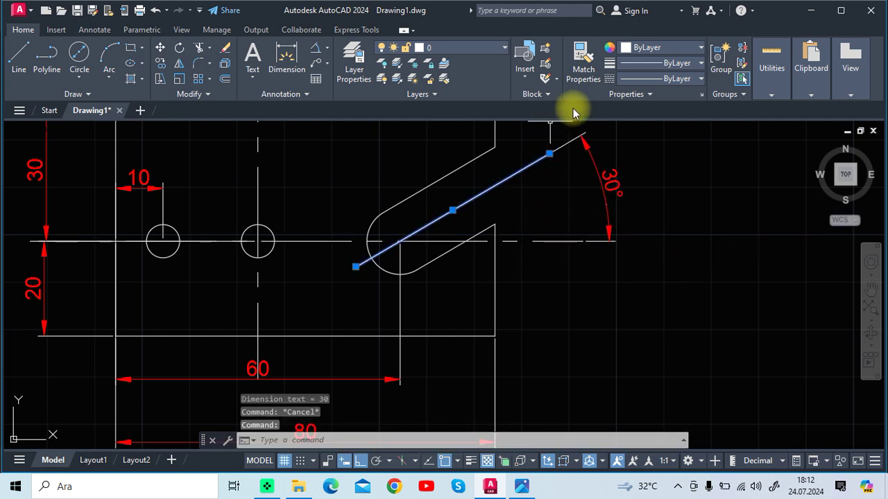
pyautogui.click(654, 80)
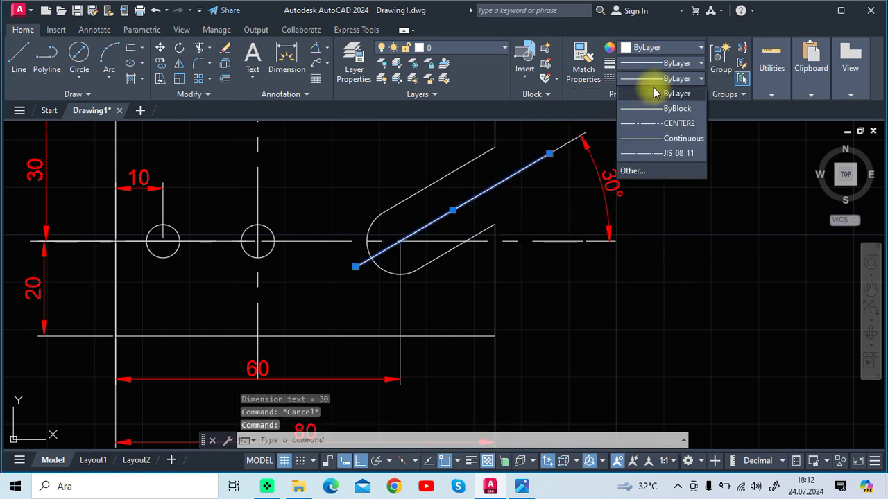
pyautogui.click(661, 154)
pyautogui.press('Escape')
pyautogui.scroll(-3, 525, 252)
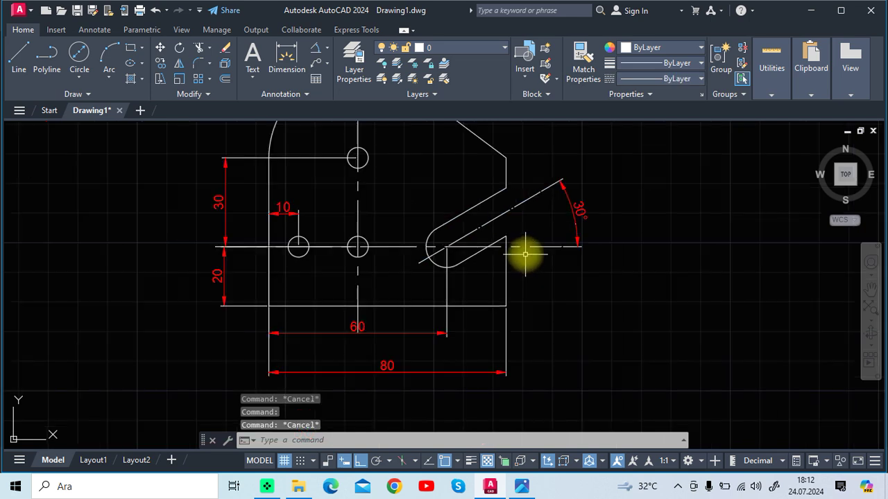
pyautogui.moveTo(404, 201); pyautogui.dragTo(434, 259, button='middle')
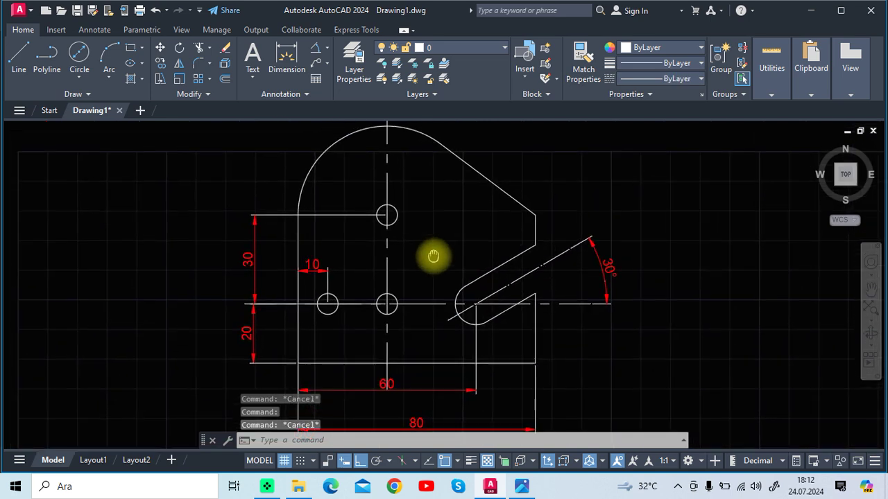
# Add radius dimensions R30 to the large top arc and R7 to the slot's rounded end.
pyautogui.click(325, 51)
pyautogui.click(340, 174)
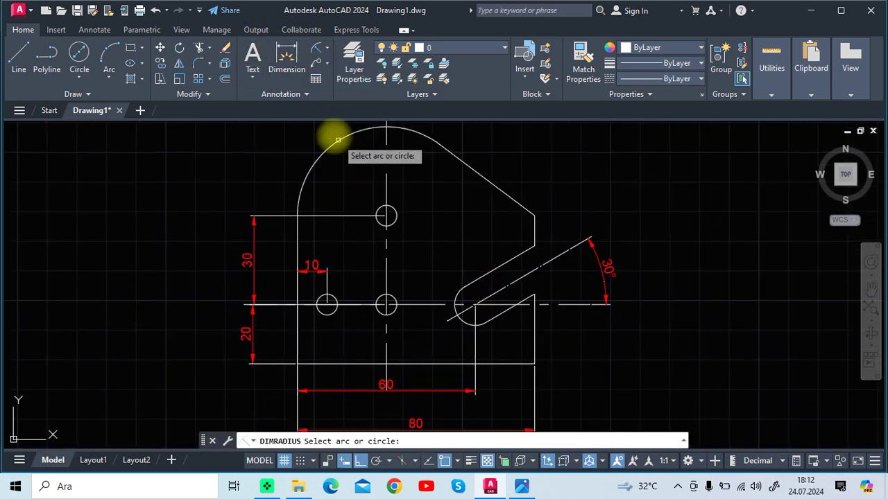
pyautogui.click(335, 139)
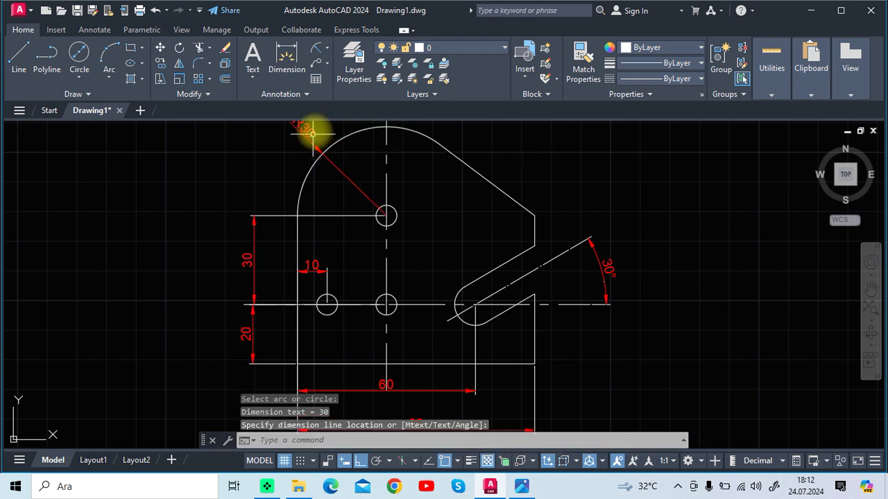
pyautogui.click(329, 53)
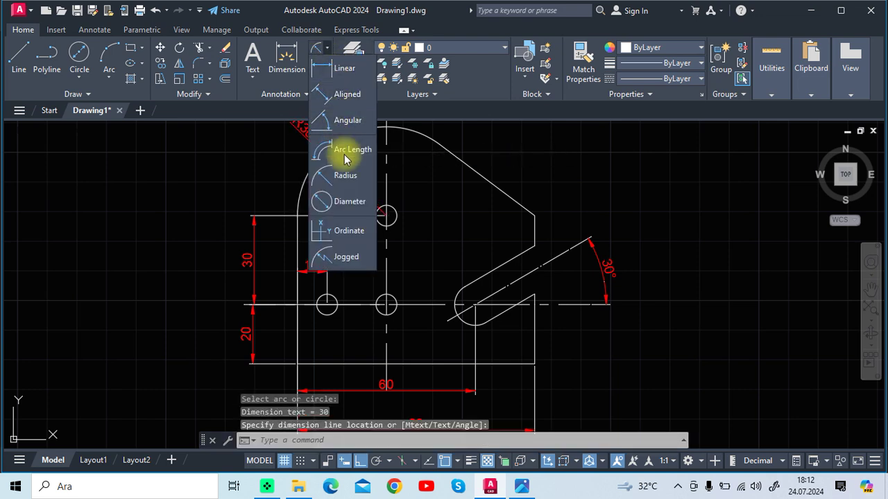
pyautogui.click(341, 174)
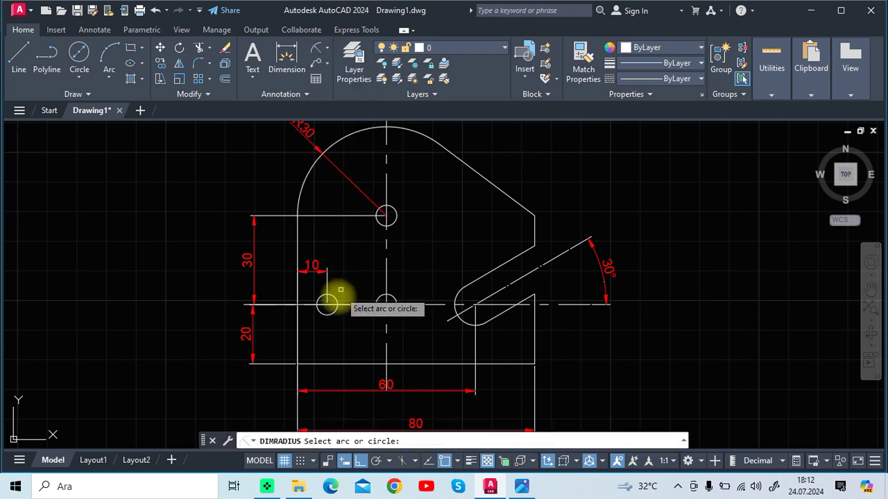
pyautogui.click(455, 298)
pyautogui.click(435, 278)
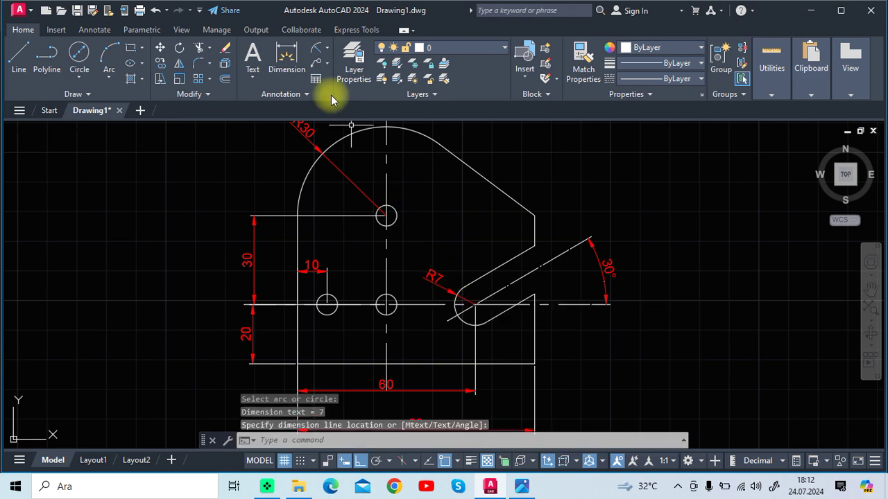
# Add a Ø7 diameter dimension to the upper hole, placed beside it.
pyautogui.click(328, 53)
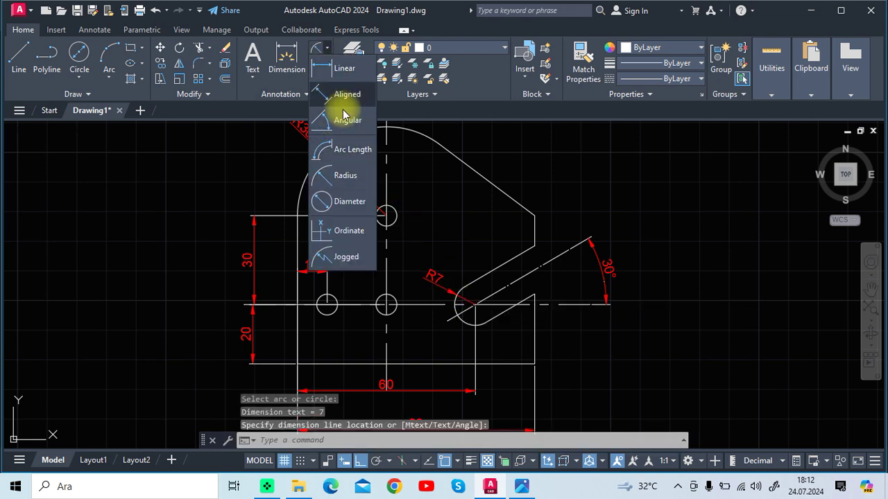
pyautogui.click(349, 202)
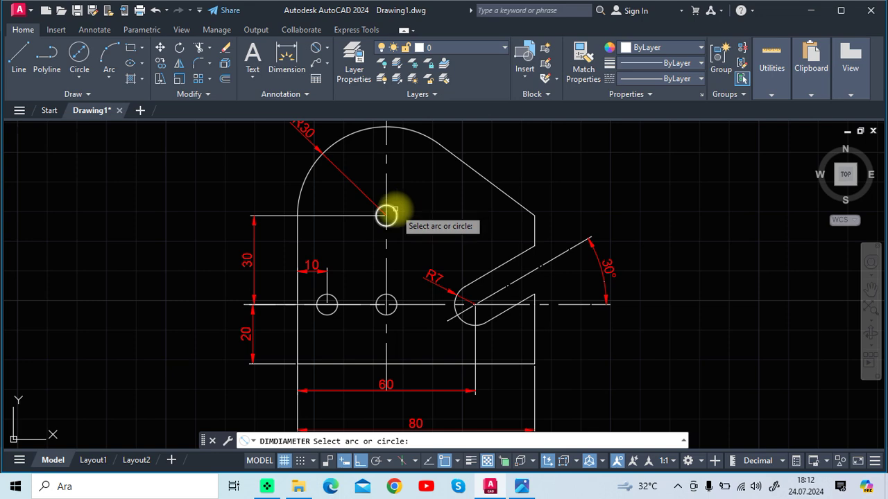
pyautogui.click(388, 207)
pyautogui.click(424, 188)
pyautogui.scroll(-1, 406, 222)
pyautogui.scroll(-1, 406, 212)
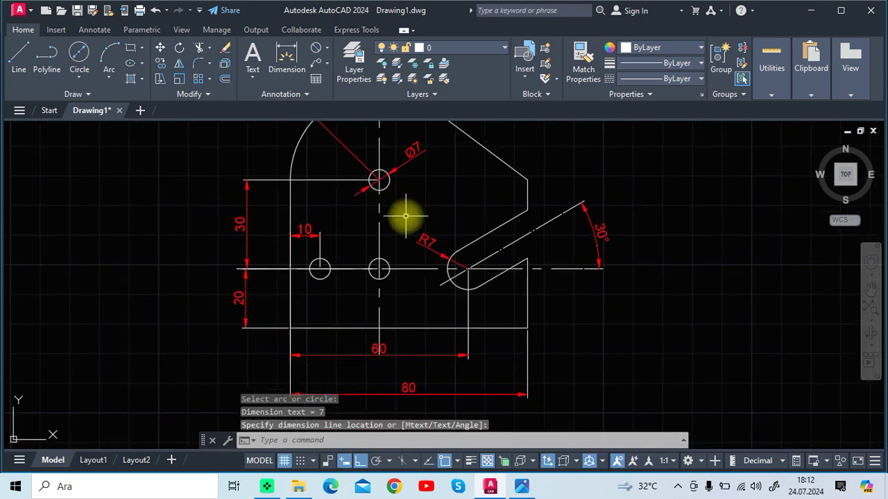
pyautogui.scroll(-1, 402, 195)
pyautogui.scroll(2, 395, 326)
pyautogui.scroll(1, 390, 382)
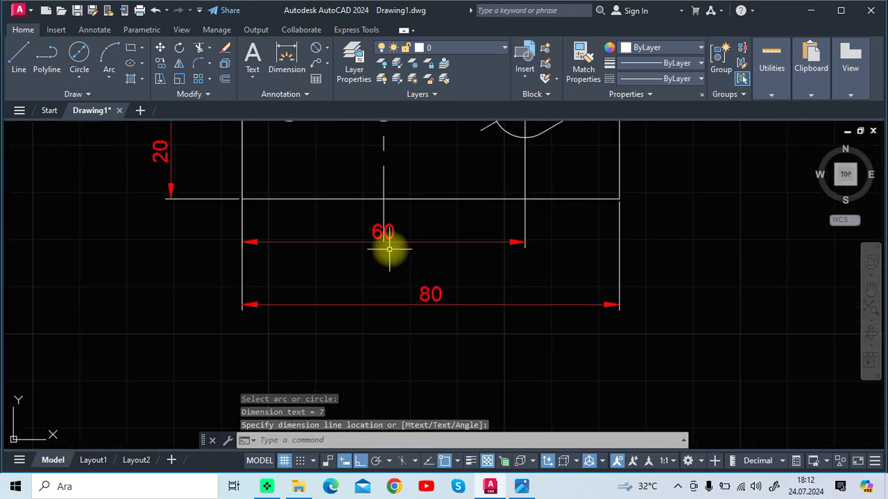
# Lower the 60 dimension line between the plate's bottom edge and the 80 dimension, then recentre the view.
pyautogui.click(389, 236)
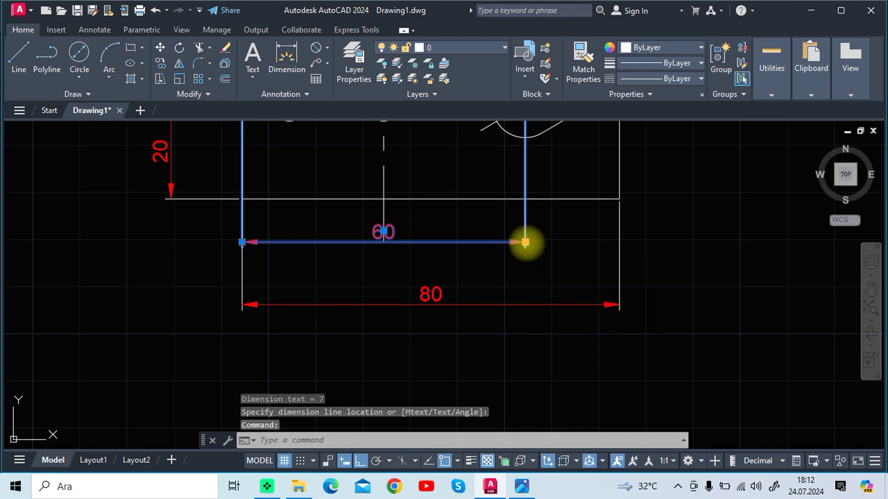
pyautogui.click(525, 242)
pyautogui.click(523, 260)
pyautogui.press('Escape')
pyautogui.scroll(-3, 443, 253)
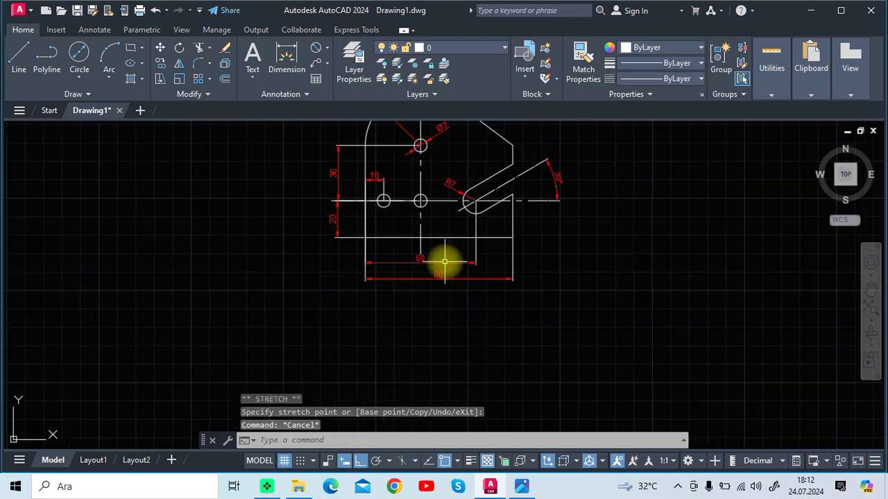
pyautogui.scroll(-1, 426, 213)
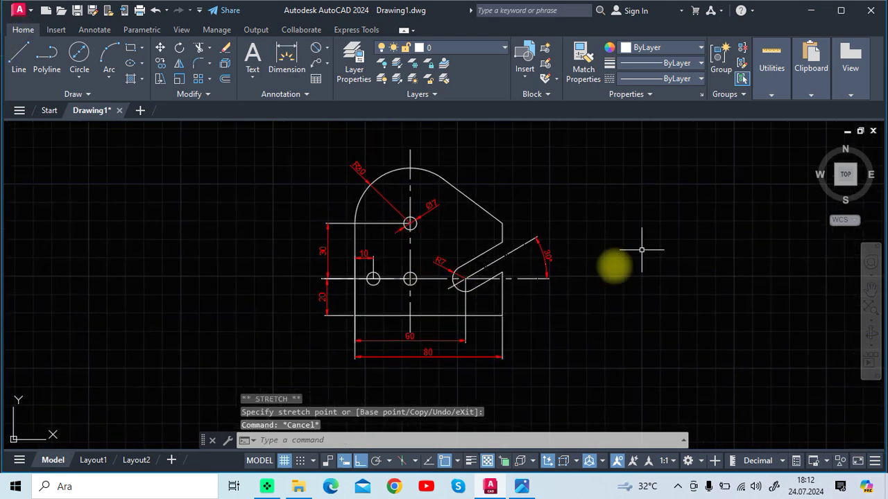
pyautogui.scroll(4, 399, 278)
pyautogui.scroll(-2, 416, 273)
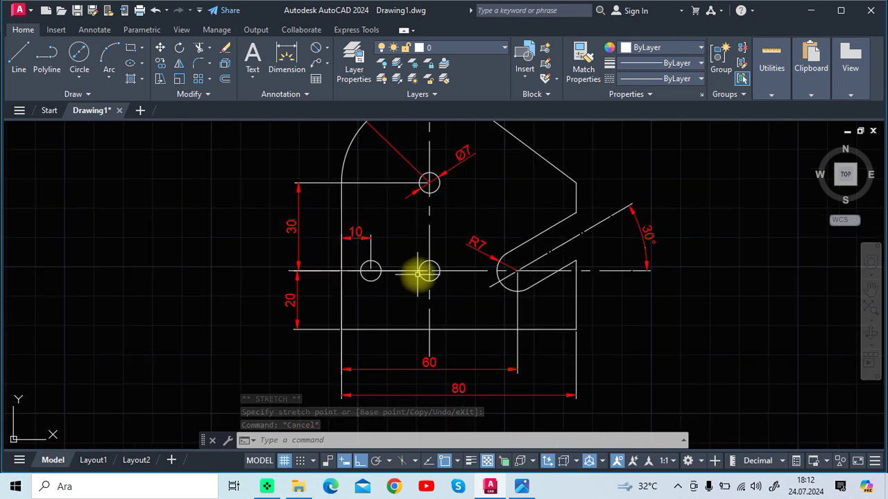
pyautogui.scroll(-2, 440, 246)
pyautogui.moveTo(436, 238); pyautogui.dragTo(399, 269, button='middle')
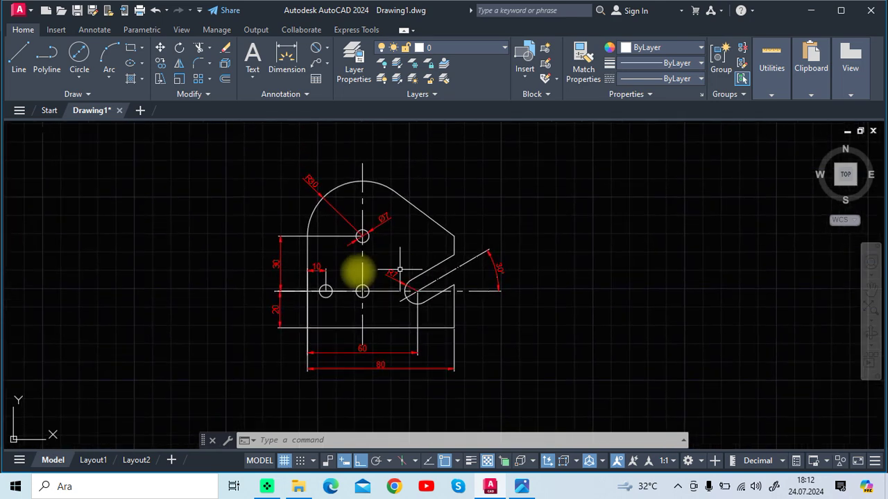
pyautogui.scroll(2, 357, 271)
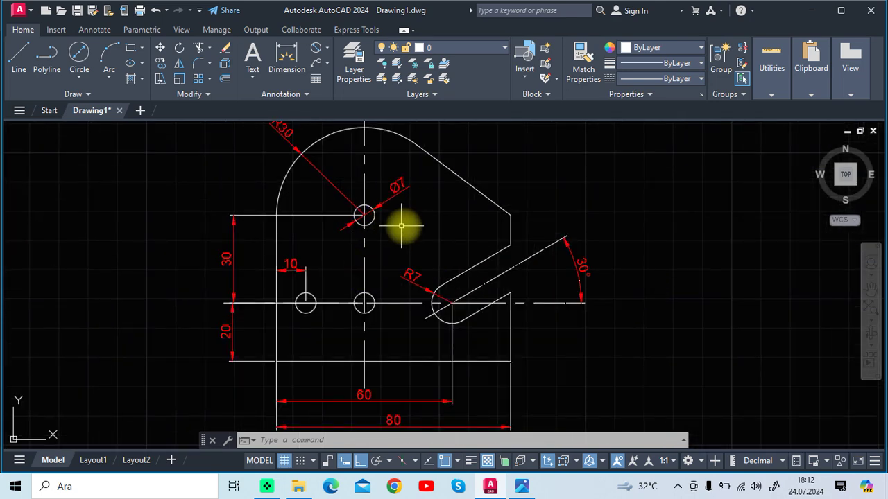
pyautogui.scroll(-2, 406, 281)
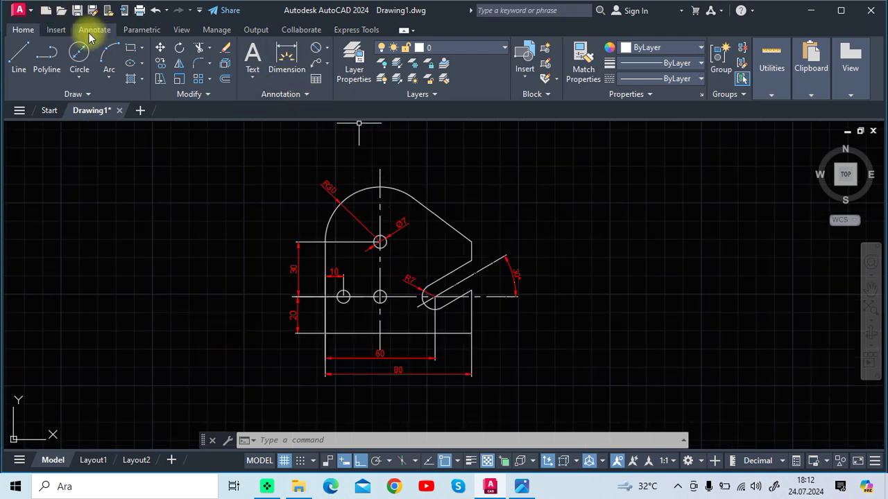
# Give the ISO-25 dimension style a 3.5 text height and ByLayer text colour.
pyautogui.click(91, 30)
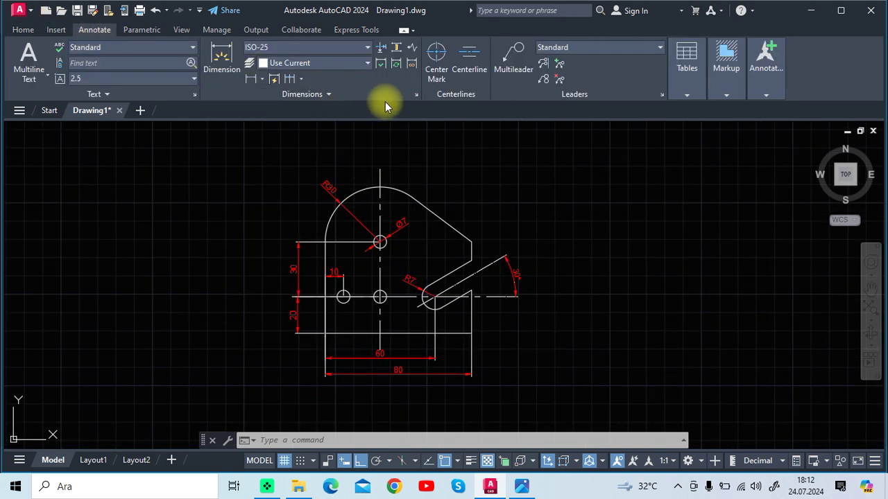
pyautogui.click(416, 95)
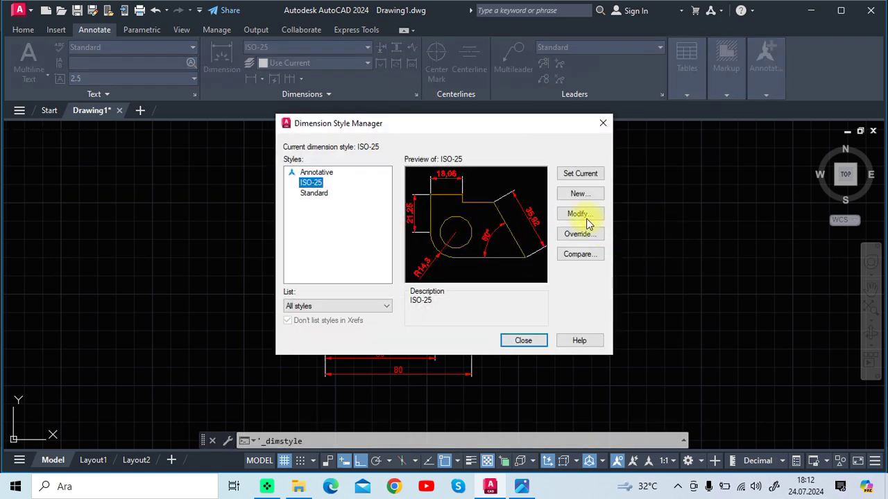
pyautogui.click(580, 213)
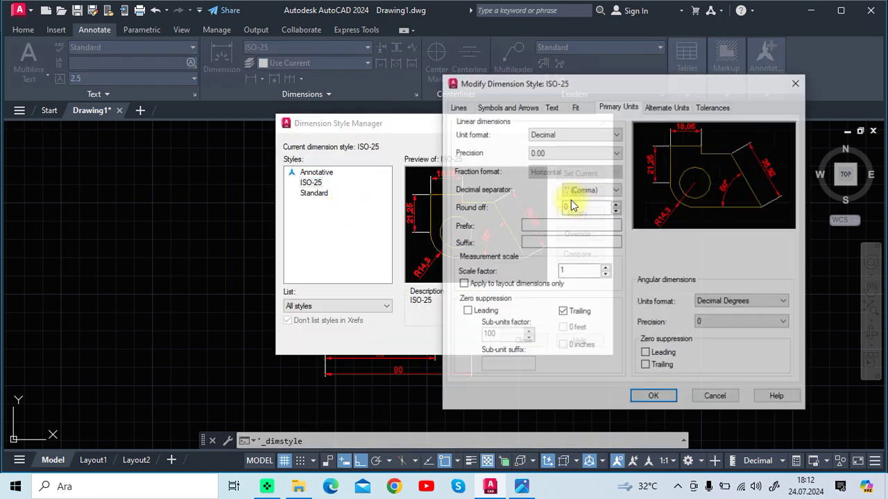
pyautogui.click(504, 109)
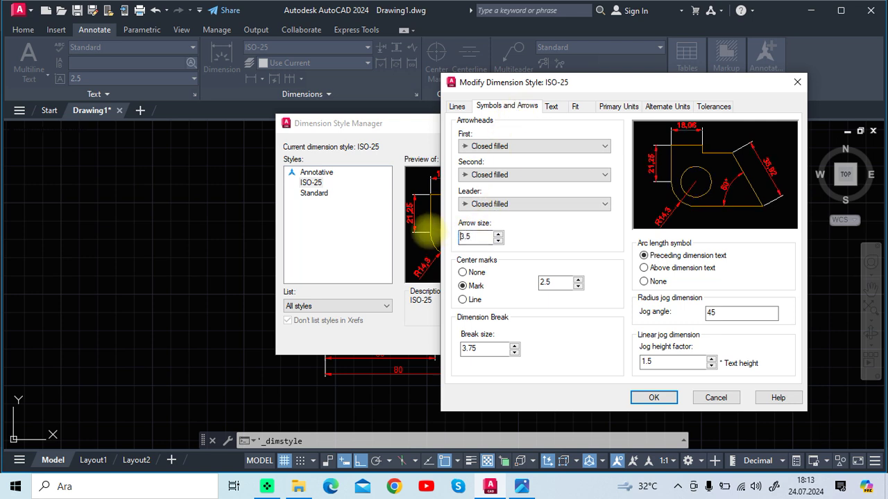
pyautogui.click(557, 107)
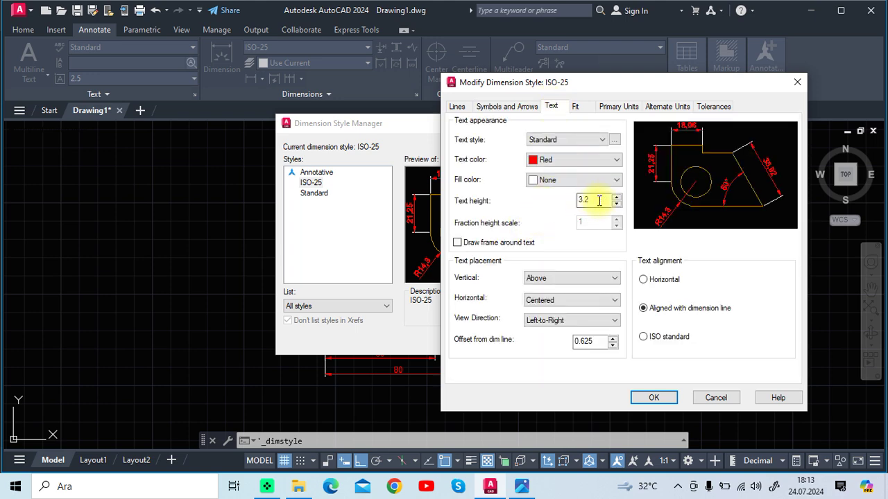
pyautogui.moveTo(598, 200); pyautogui.dragTo(553, 197)
pyautogui.write('3.5')
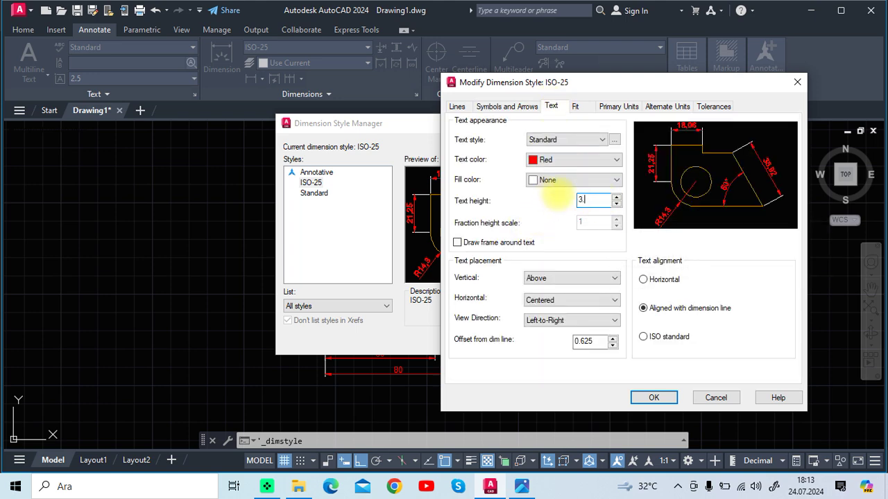
pyautogui.click(561, 160)
pyautogui.click(555, 222)
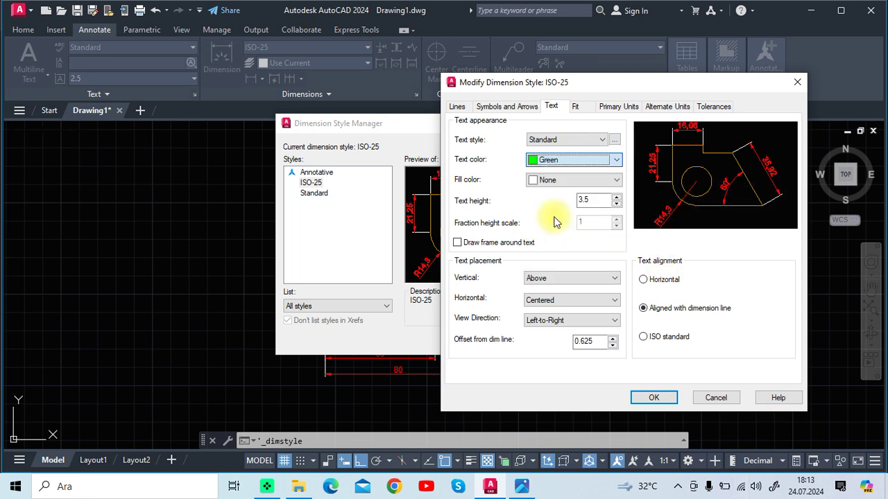
pyautogui.click(558, 161)
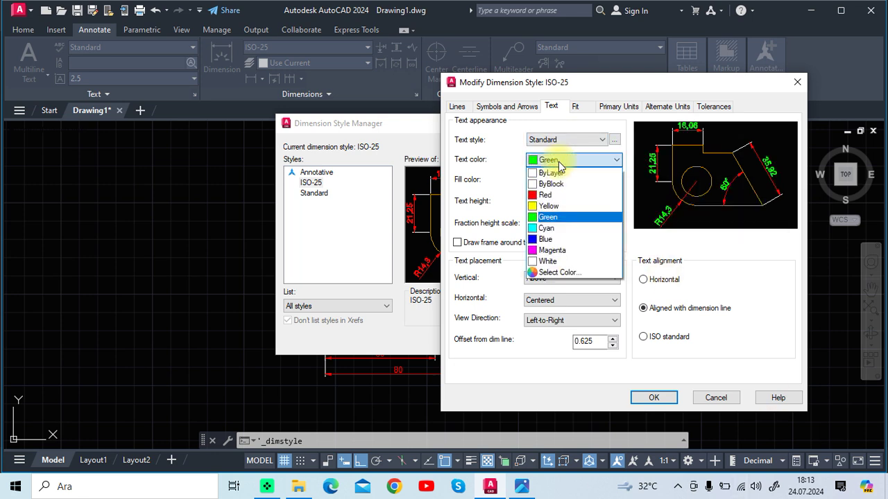
pyautogui.click(555, 175)
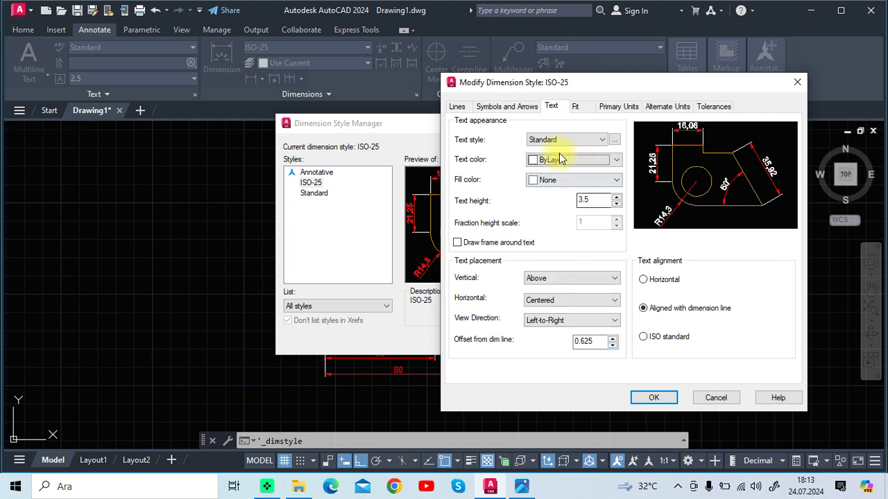
pyautogui.click(654, 398)
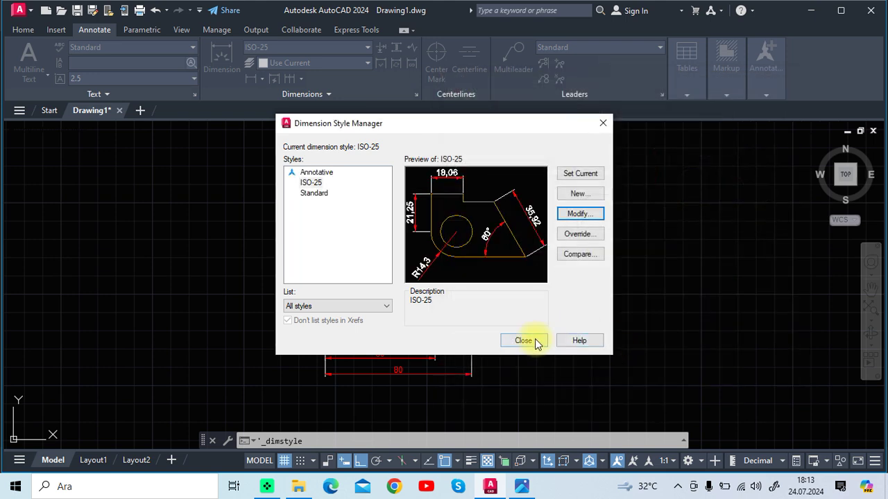
pyautogui.click(529, 340)
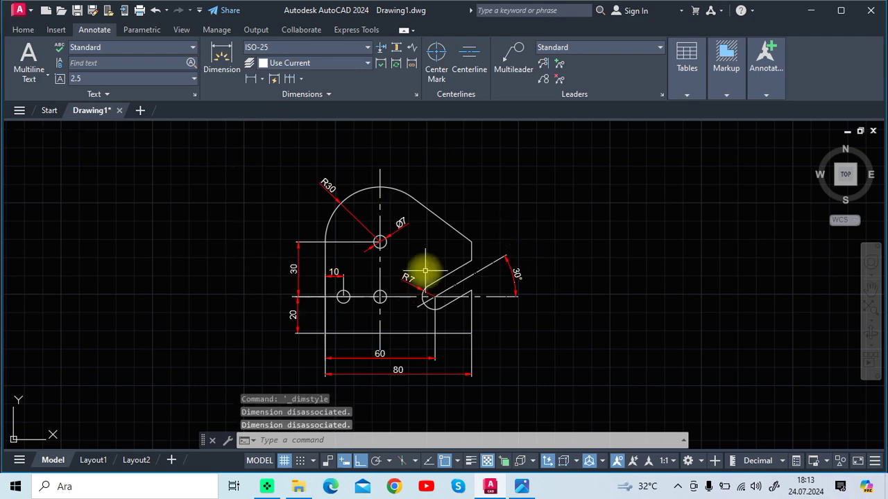
# Move the 80 dimension line further down below the plate.
pyautogui.scroll(2, 380, 350)
pyautogui.moveTo(412, 327); pyautogui.dragTo(432, 349, button='middle')
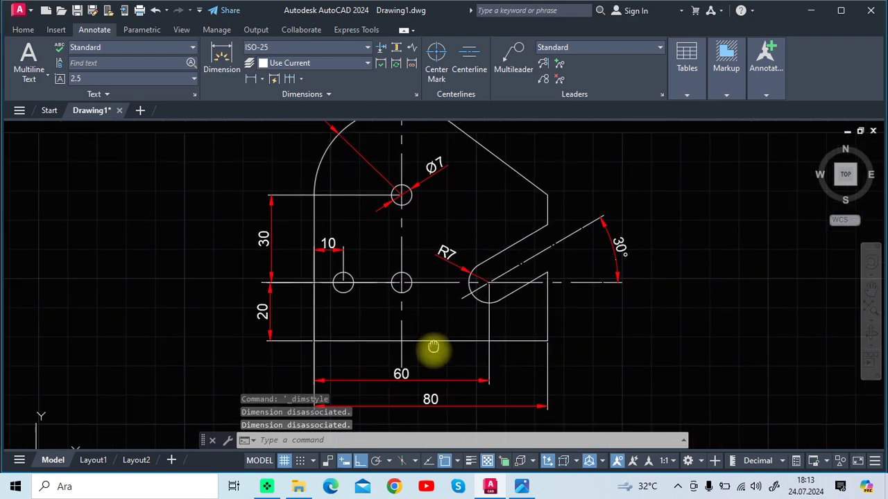
pyautogui.scroll(-2, 432, 343)
pyautogui.moveTo(438, 285); pyautogui.dragTo(437, 229, button='middle')
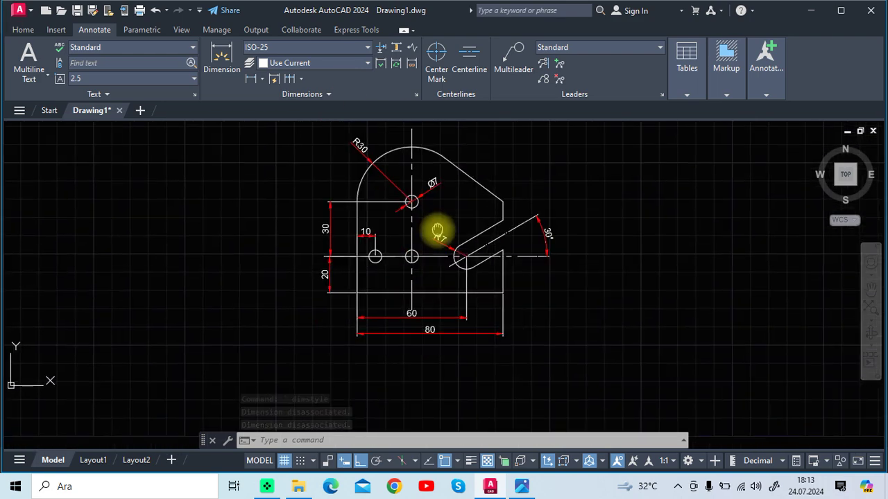
pyautogui.scroll(2, 422, 386)
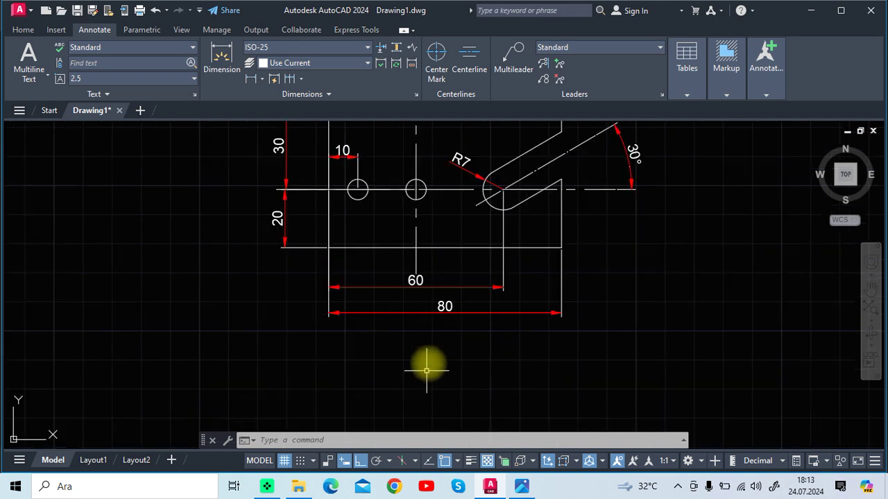
pyautogui.click(448, 312)
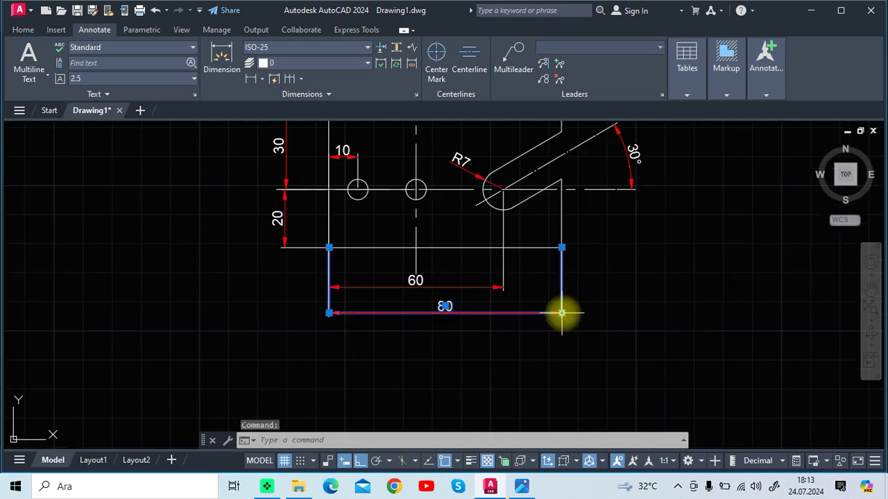
pyautogui.click(562, 312)
pyautogui.click(561, 338)
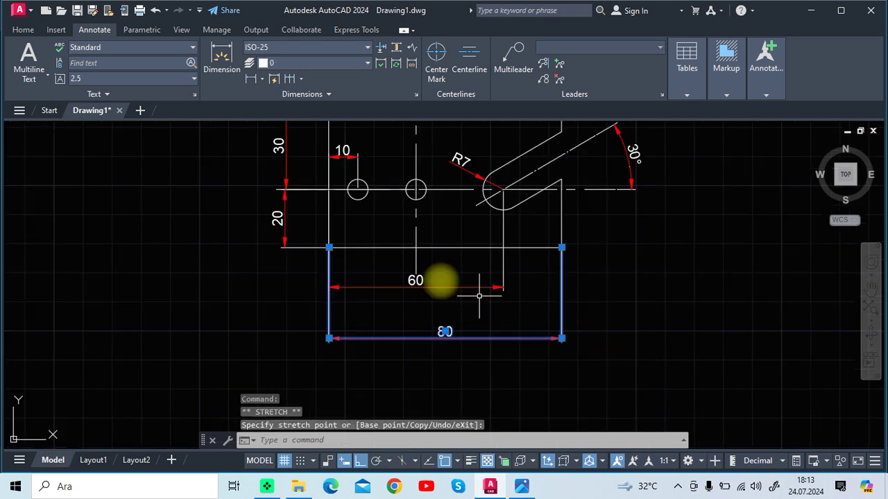
# Lower the 60 dimension line as well and recentre the whole plate in view.
pyautogui.click(412, 281)
pyautogui.click(503, 286)
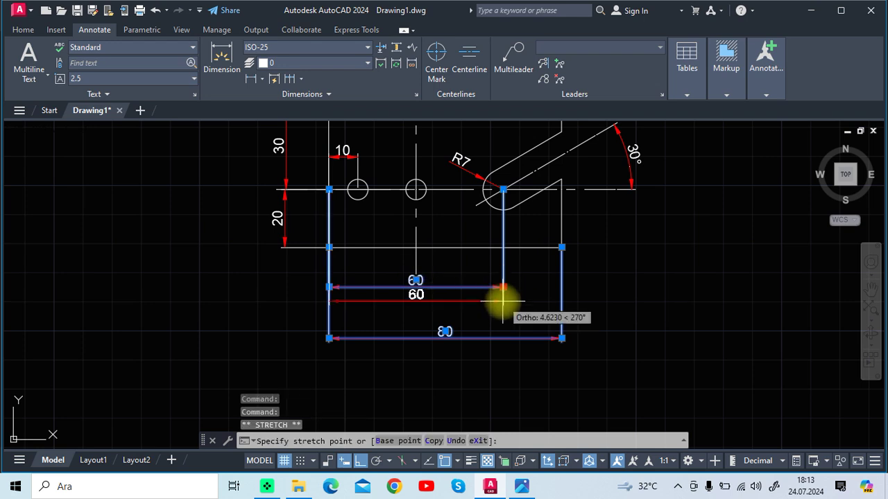
pyautogui.scroll(-2, 498, 298)
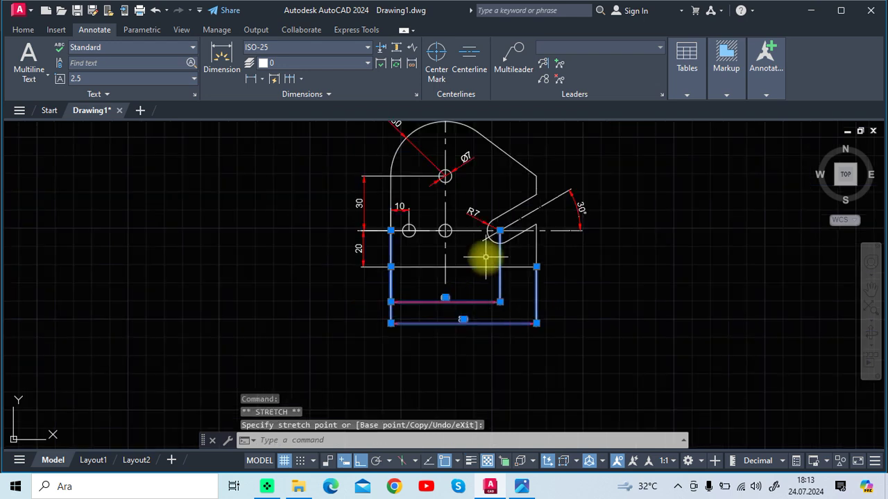
pyautogui.press('Escape')
pyautogui.press('Escape')
pyautogui.moveTo(475, 174); pyautogui.dragTo(467, 238, button='middle')
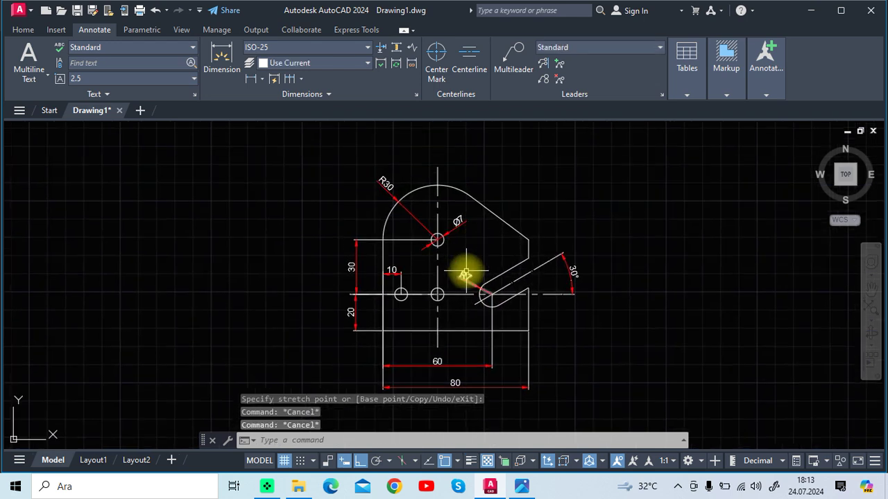
pyautogui.moveTo(476, 287); pyautogui.dragTo(439, 268, button='middle')
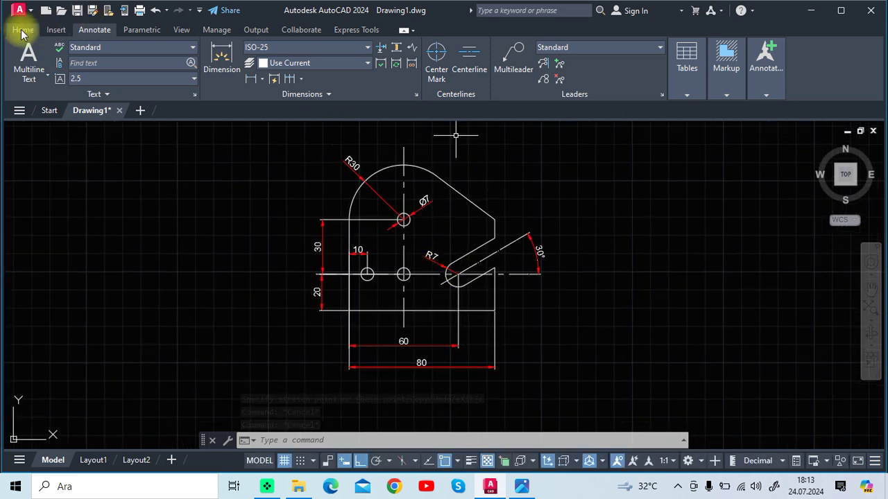
# Return to the Home ribbon with the fully dimensioned plate in view.
pyautogui.click(22, 30)
pyautogui.moveTo(416, 268)
pyautogui.mouseDown(button='middle')
pyautogui.moveTo(440, 298)
pyautogui.moveTo(425, 301)
pyautogui.mouseUp(button='middle')
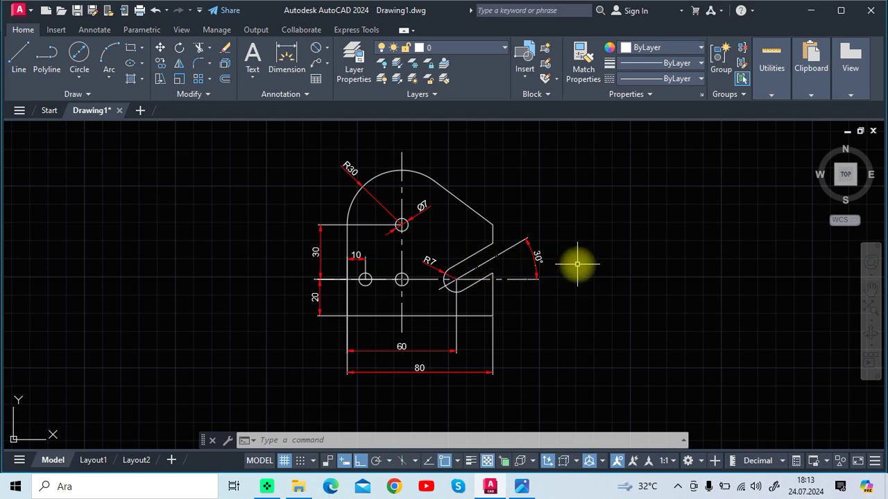